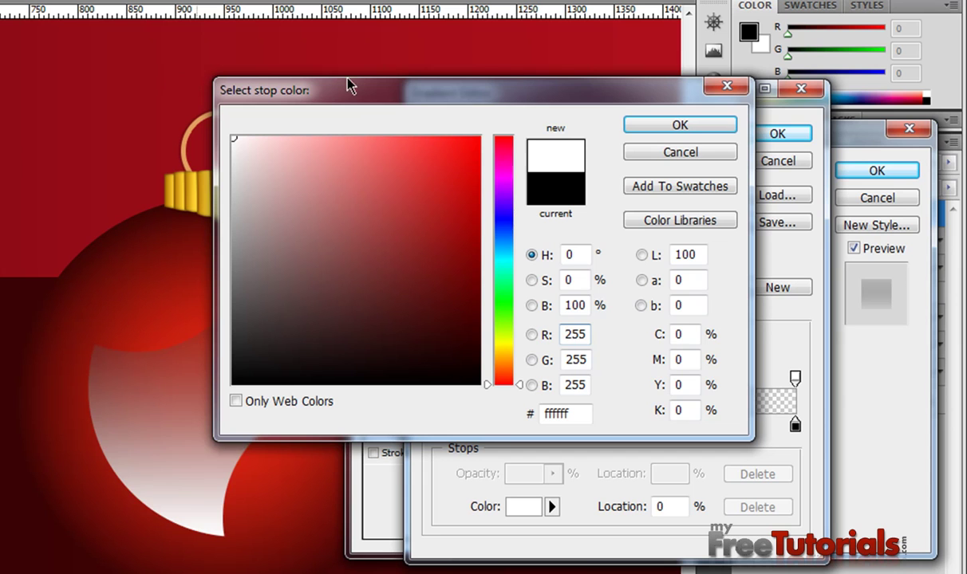
Make both gradient stops white in the Gradient Editor and accept the gradient
{"action": "left_click", "coordinate": [674, 125]}
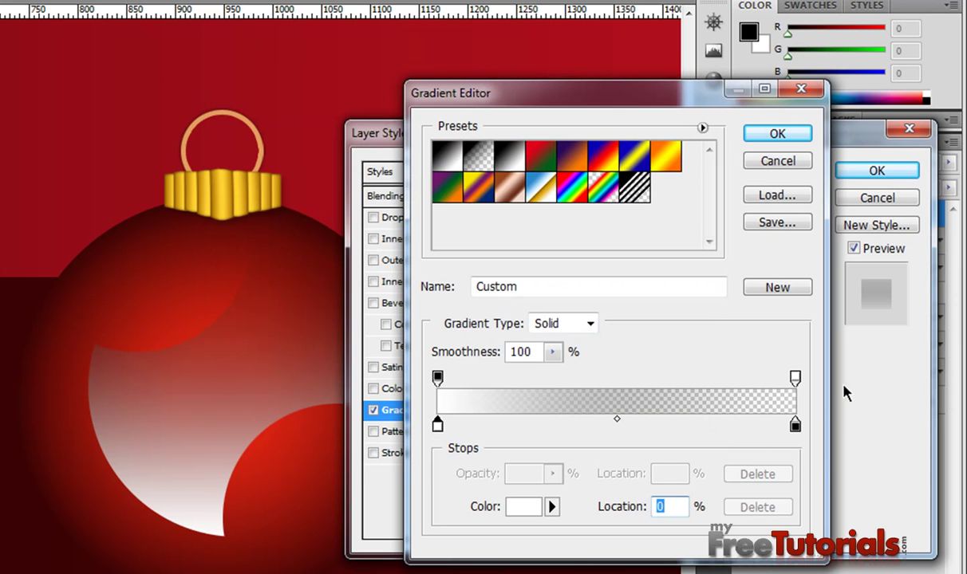
{"action": "left_click", "coordinate": [794, 425]}
{"action": "left_click", "coordinate": [524, 506]}
{"action": "left_click", "coordinate": [233, 139]}
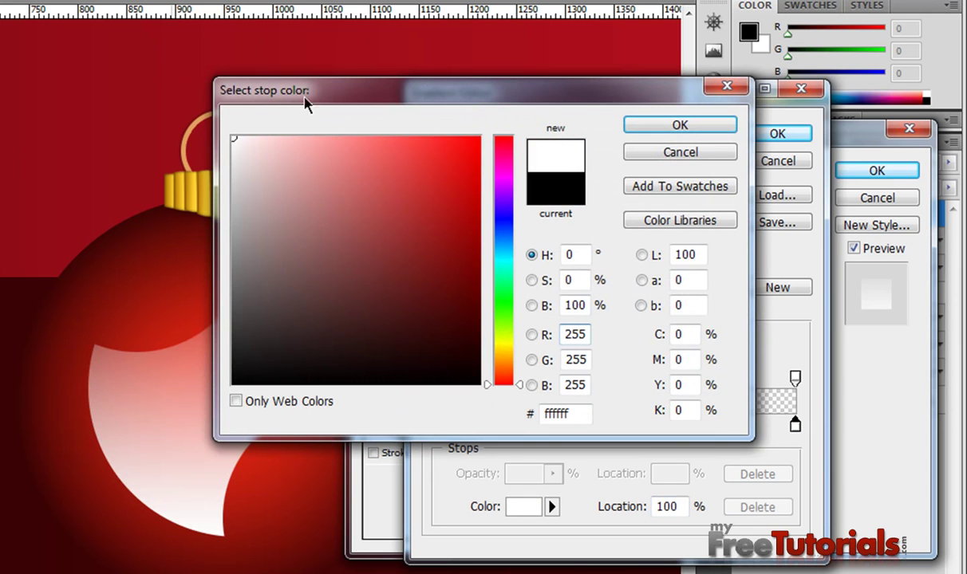
{"action": "left_click", "coordinate": [666, 126]}
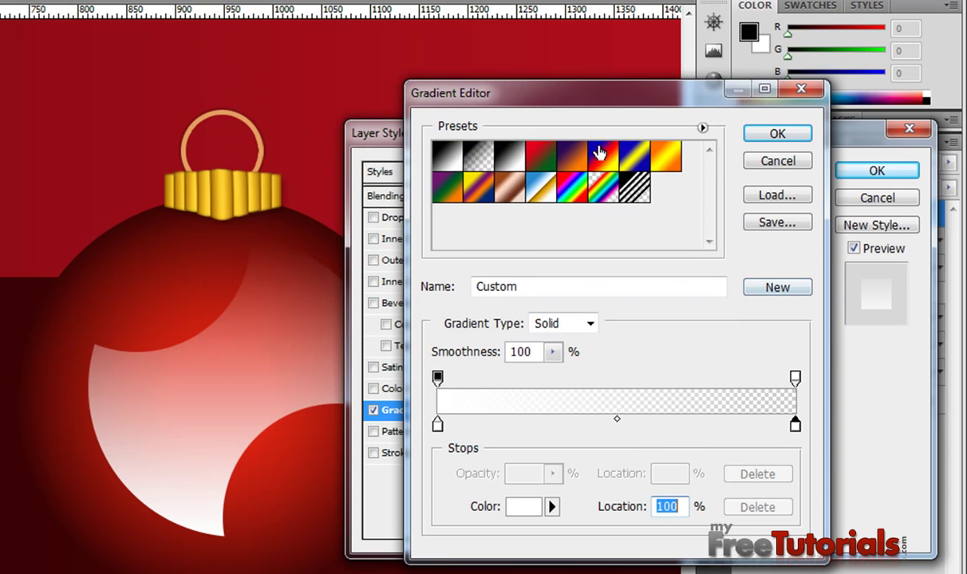
{"action": "left_click", "coordinate": [778, 134]}
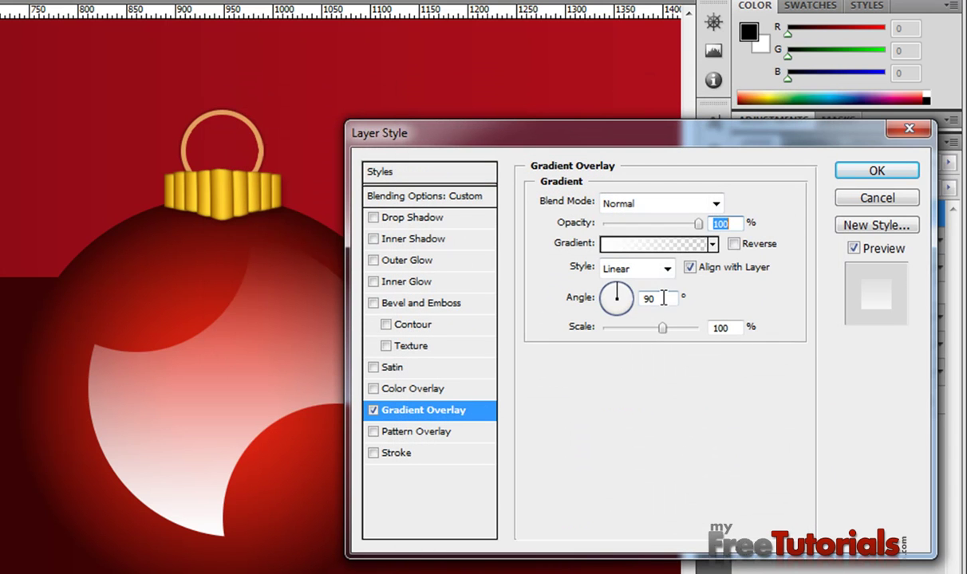
Set the Gradient Overlay to angle -145°, scale 69% and opacity 50%, and apply it
{"action": "left_click_drag", "start_coordinate": [661, 299], "coordinate": [554, 298]}
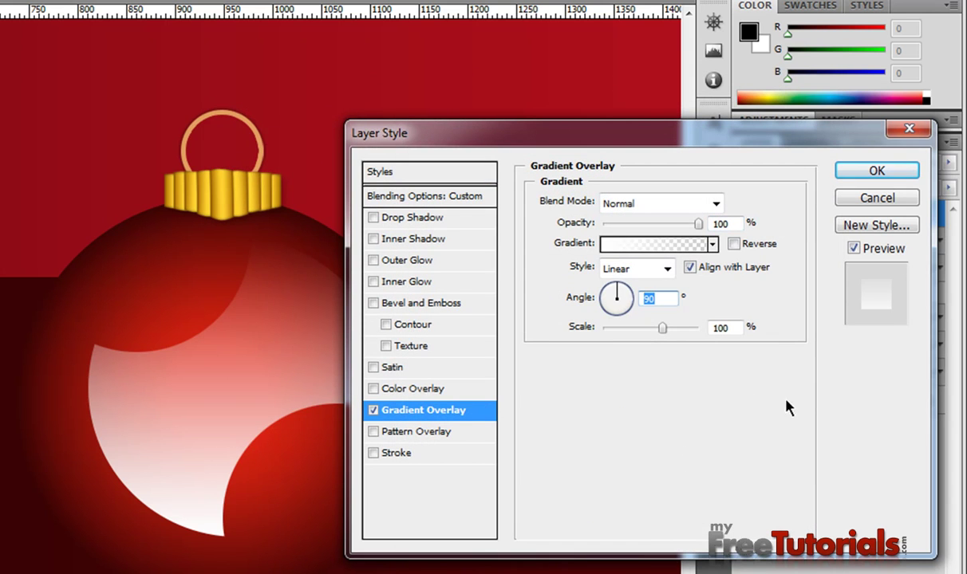
{"action": "type", "text": "-1"}
{"action": "type", "text": "45"}
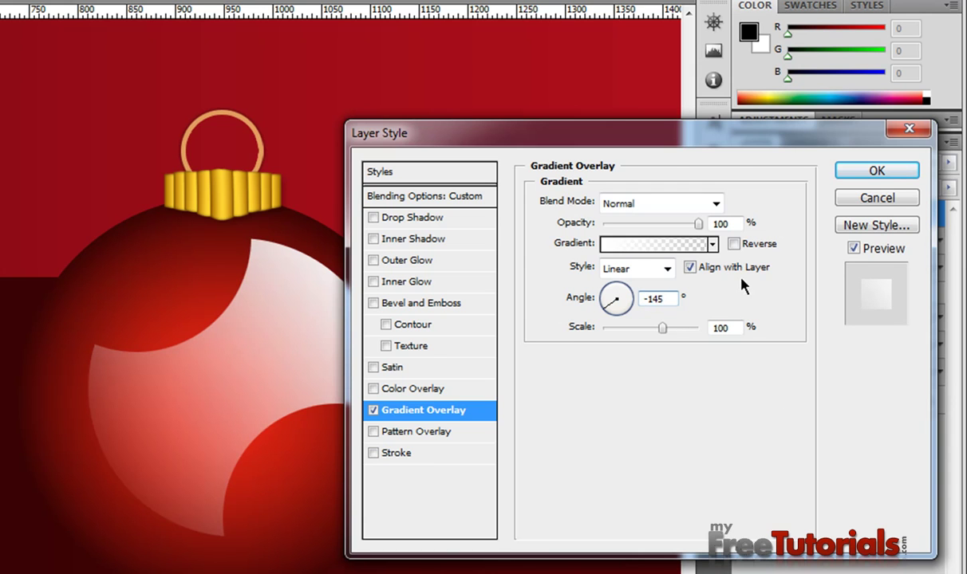
{"action": "left_click_drag", "start_coordinate": [732, 329], "coordinate": [588, 342]}
{"action": "type", "text": "6"}
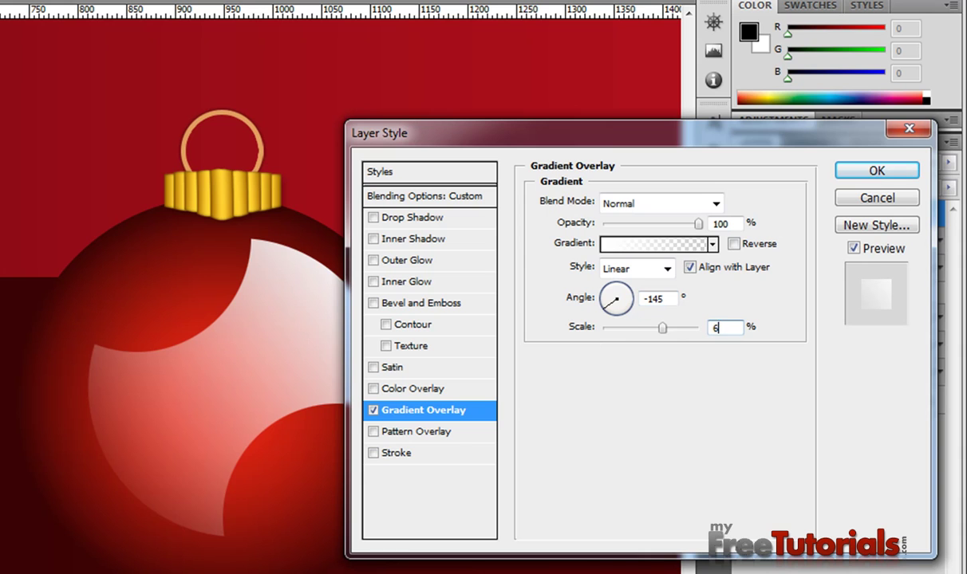
{"action": "type", "text": "9"}
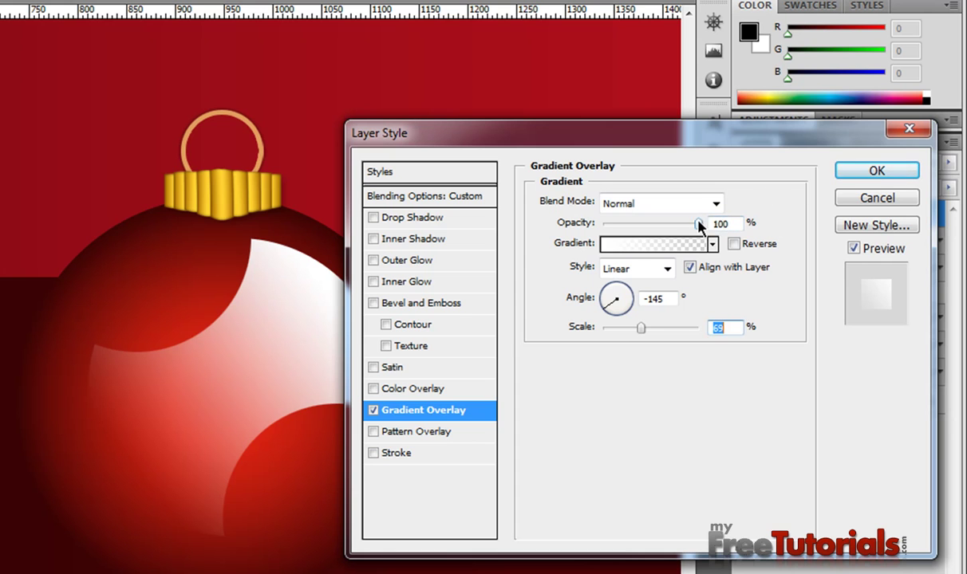
{"action": "left_click_drag", "start_coordinate": [698, 226], "coordinate": [667, 227]}
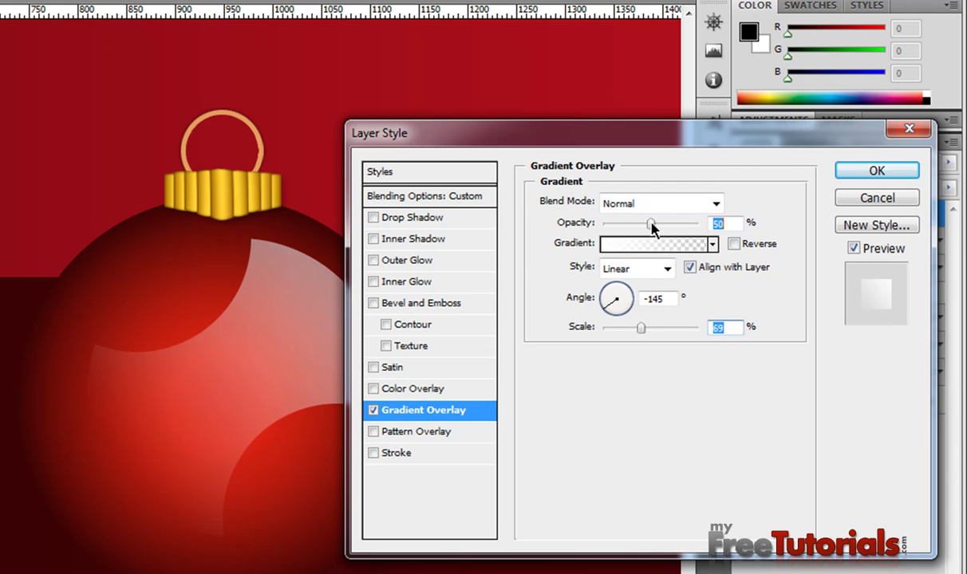
{"action": "left_click_drag", "start_coordinate": [651, 228], "coordinate": [650, 227]}
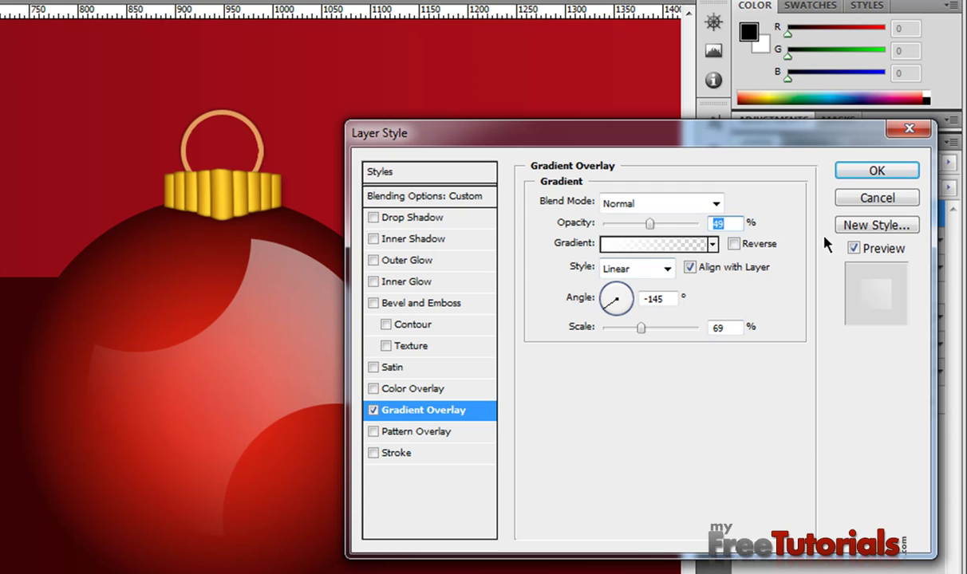
{"action": "type", "text": "50"}
{"action": "left_click", "coordinate": [842, 169]}
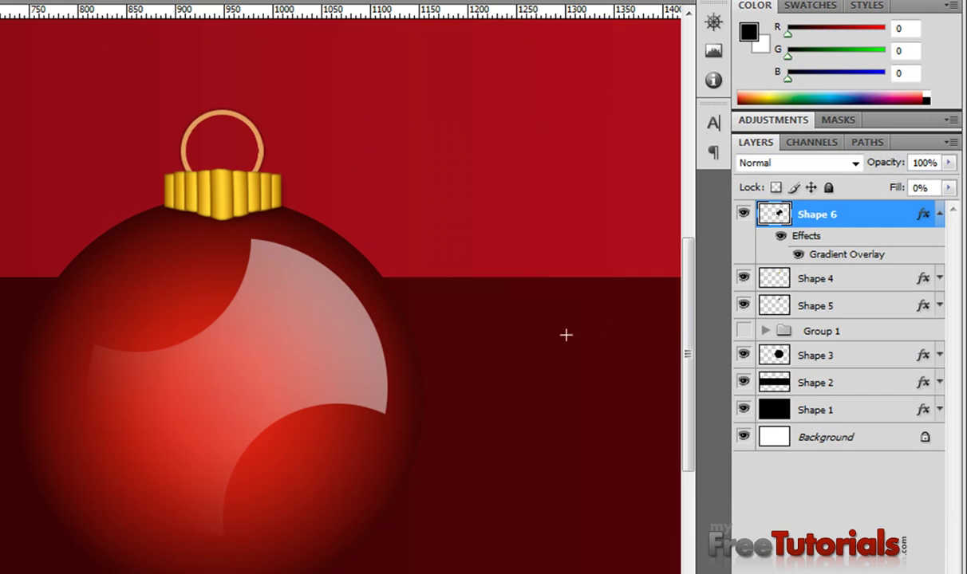
Zoom out and move Group 1 to the top of the layer stack
{"action": "left_click", "coordinate": [939, 214]}
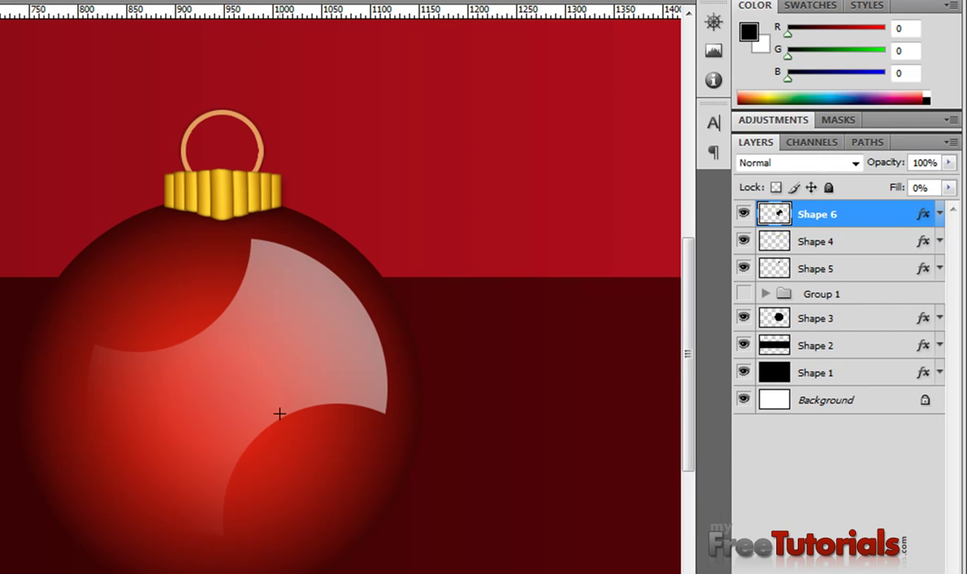
{"action": "key", "text": "ctrl+minus"}
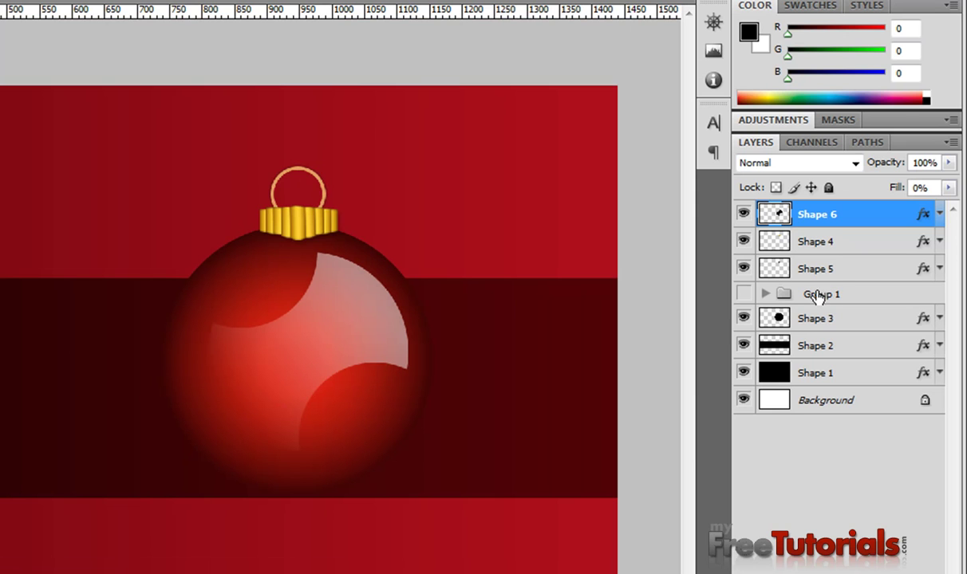
{"action": "mouse_move", "coordinate": [852, 298]}
{"action": "left_mouse_down"}
{"action": "mouse_move", "coordinate": [848, 200]}
{"action": "mouse_move", "coordinate": [846, 209]}
{"action": "left_mouse_up"}
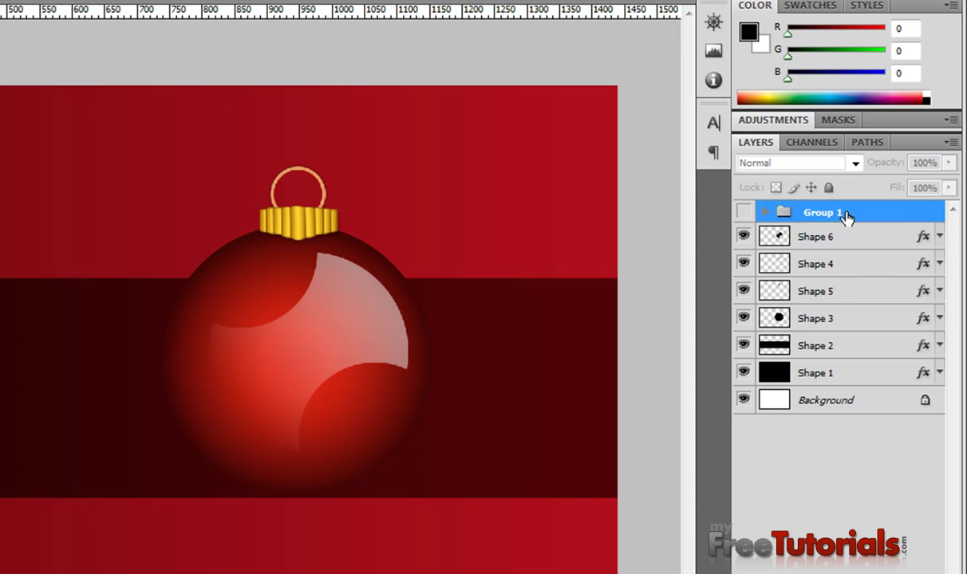
Group Shapes 3–6 into Group 2 and move the ornament left and up
{"action": "left_click", "coordinate": [825, 239]}
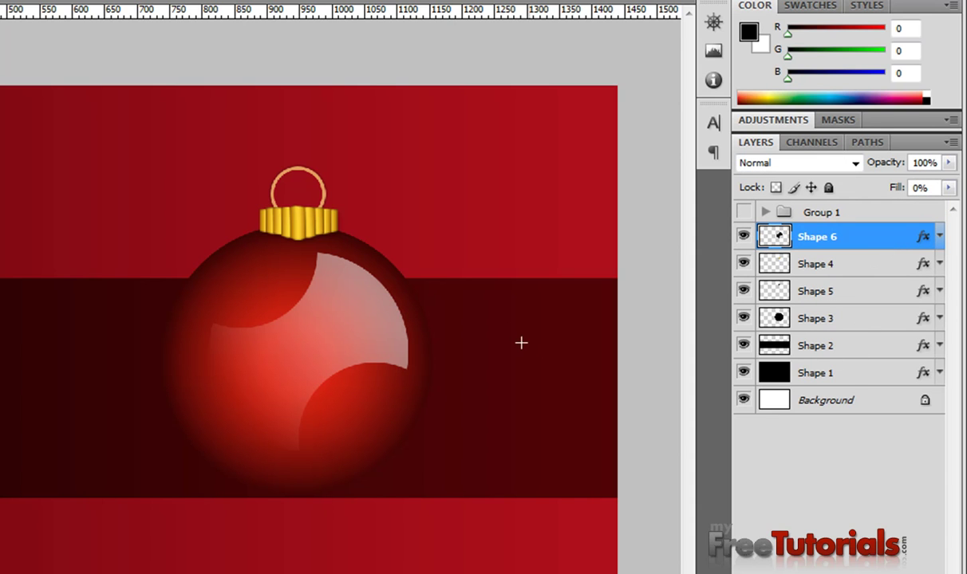
{"action": "left_click", "coordinate": [798, 316]}
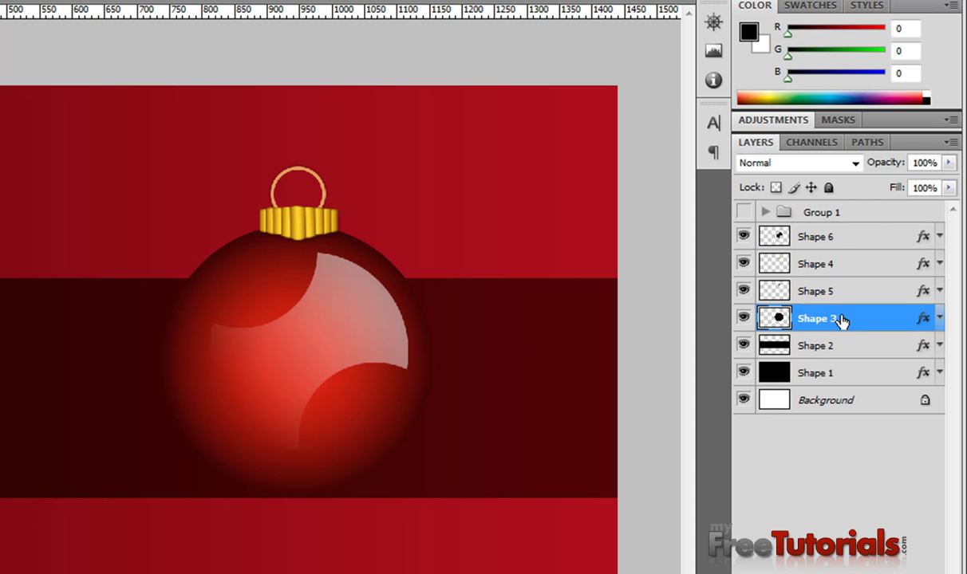
{"action": "left_click", "coordinate": [796, 229], "text": "shift"}
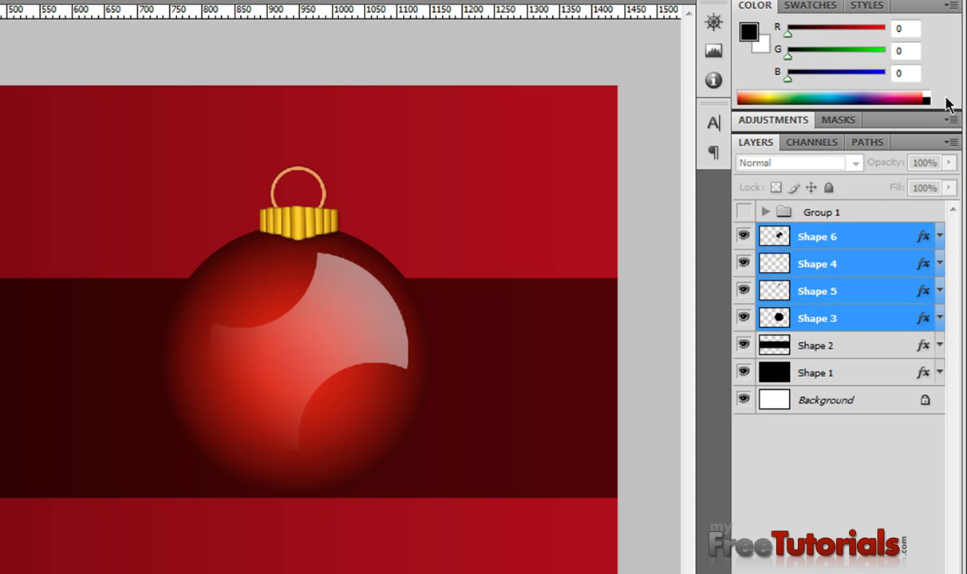
{"action": "left_click", "coordinate": [950, 142]}
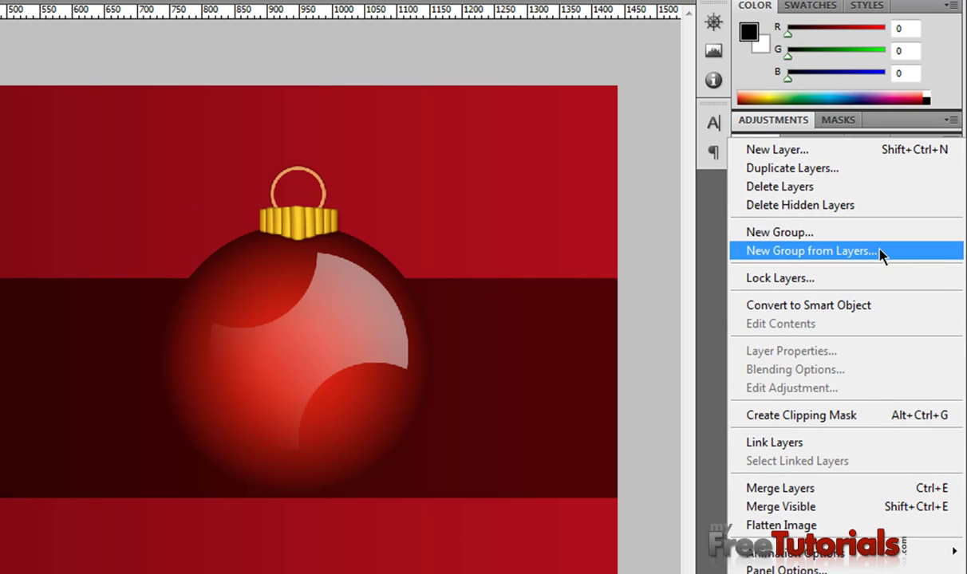
{"action": "left_click", "coordinate": [882, 253]}
{"action": "left_click", "coordinate": [429, 197]}
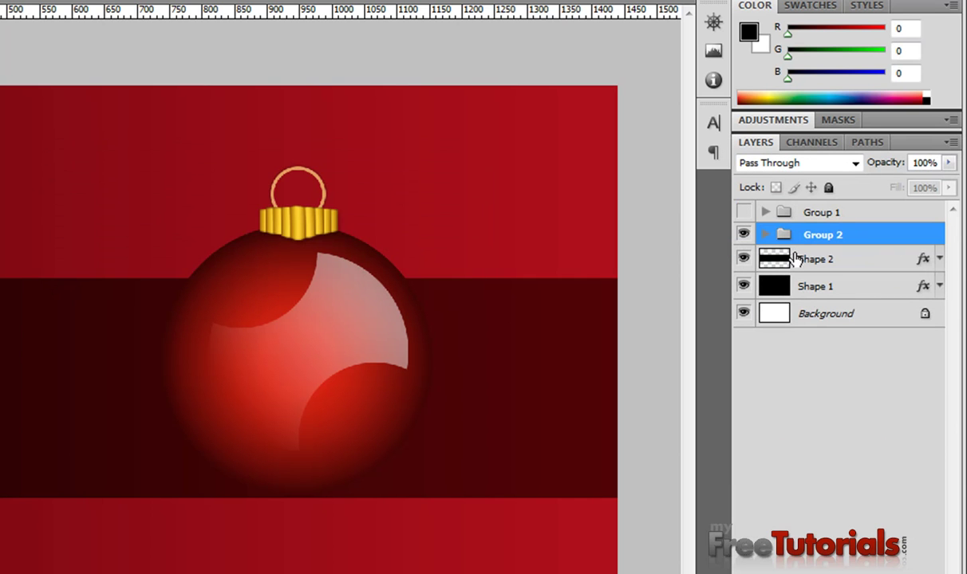
{"action": "mouse_move", "coordinate": [324, 375]}
{"action": "left_mouse_down"}
{"action": "mouse_move", "coordinate": [267, 351]}
{"action": "mouse_move", "coordinate": [303, 331]}
{"action": "left_mouse_up"}
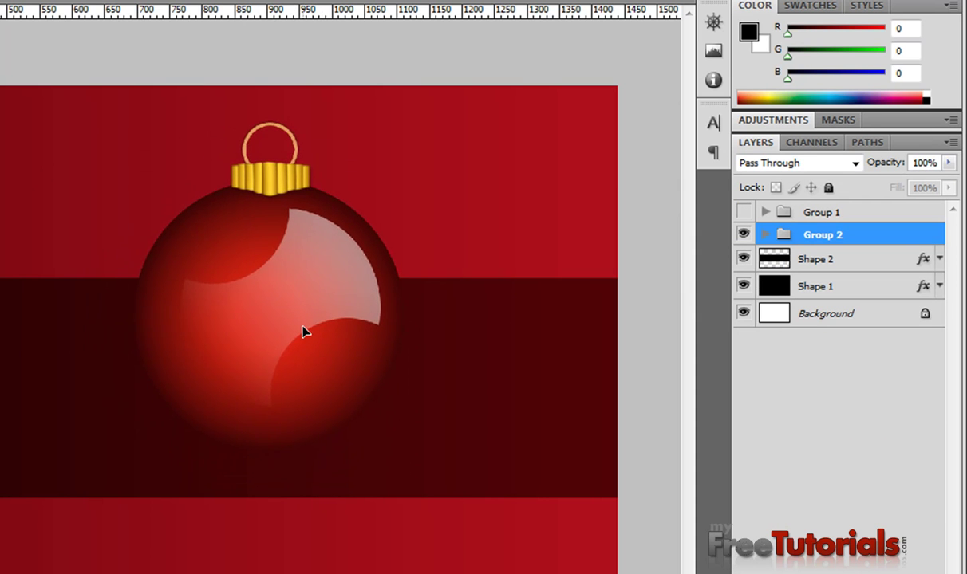
Duplicate Group 2 and drag the copy to the lower right of the card
{"action": "right_click", "coordinate": [880, 237]}
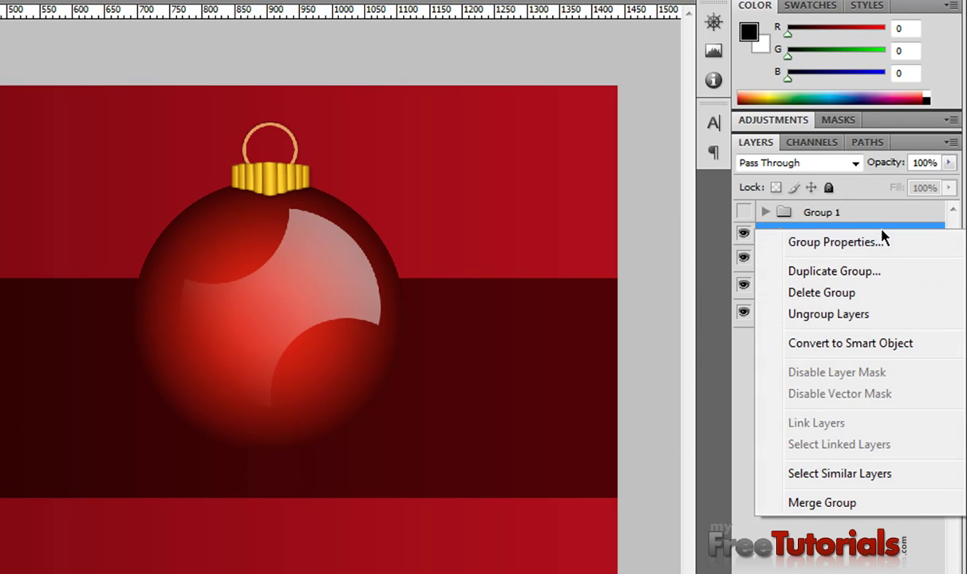
{"action": "left_click", "coordinate": [803, 273]}
{"action": "left_click", "coordinate": [423, 180]}
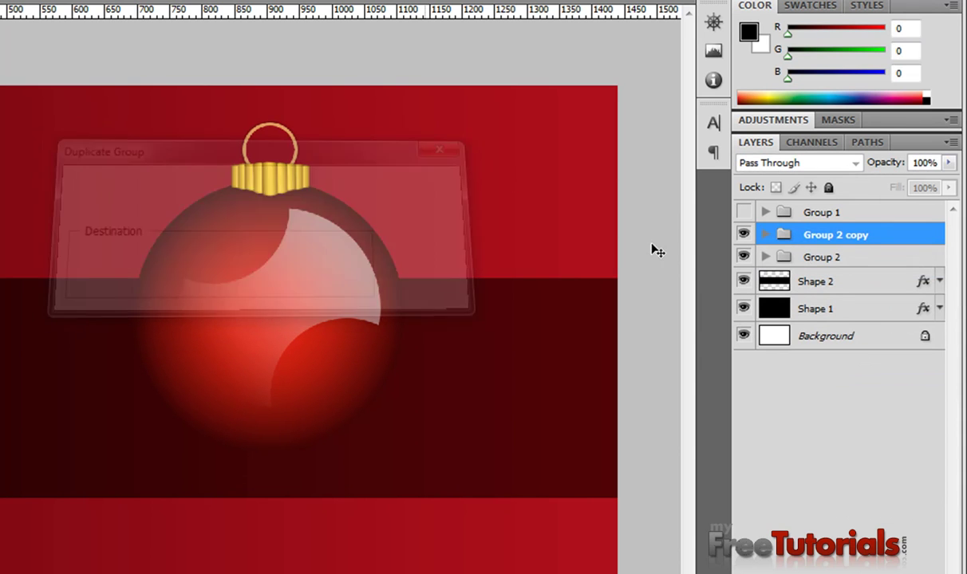
{"action": "mouse_move", "coordinate": [316, 312]}
{"action": "left_mouse_down"}
{"action": "mouse_move", "coordinate": [431, 488]}
{"action": "mouse_move", "coordinate": [447, 560]}
{"action": "mouse_move", "coordinate": [466, 573]}
{"action": "mouse_move", "coordinate": [503, 573]}
{"action": "left_mouse_up"}
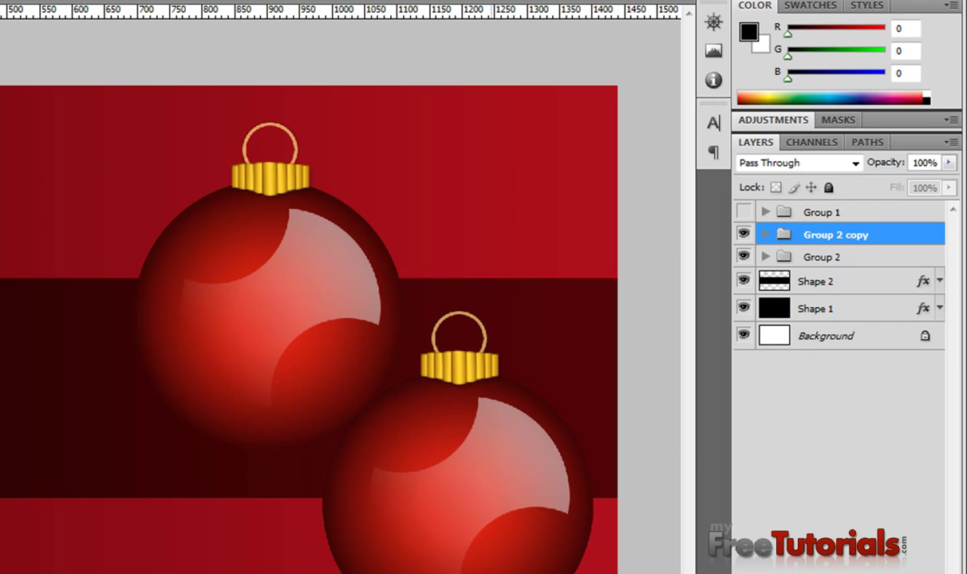
Flip the copy horizontally, rotate it about 90° onto its side, and shift it left
{"action": "key", "text": "ctrl+t"}
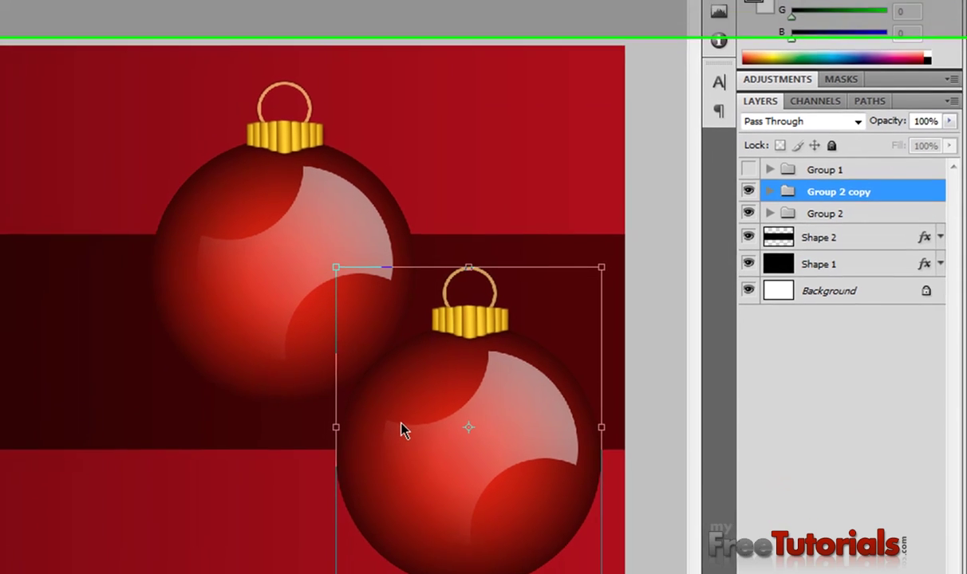
{"action": "right_click", "coordinate": [396, 477]}
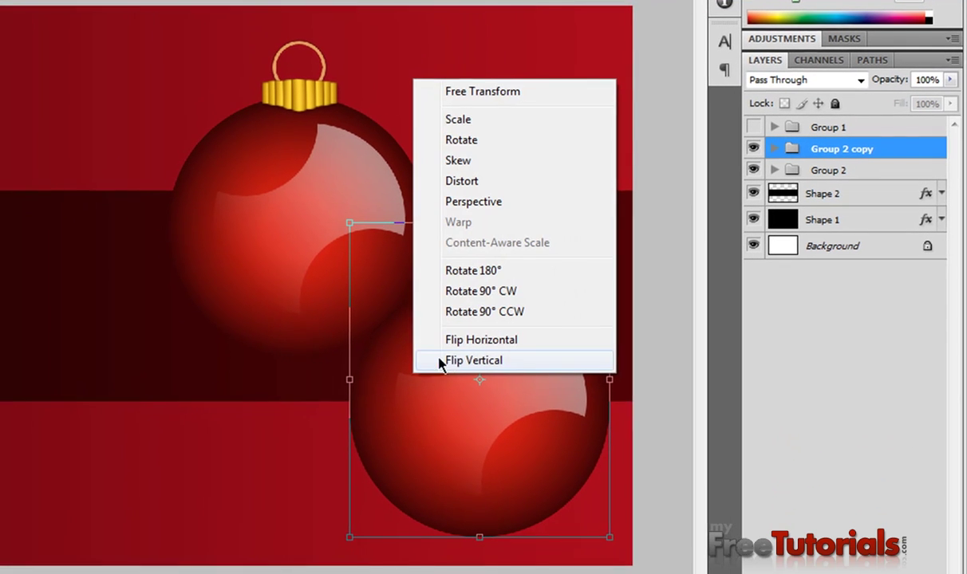
{"action": "left_click", "coordinate": [451, 347]}
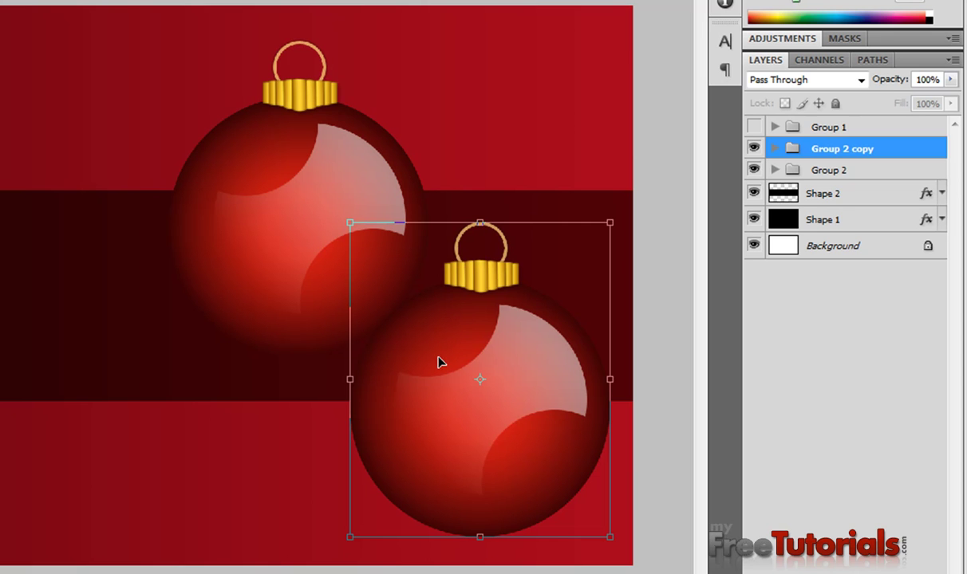
{"action": "mouse_move", "coordinate": [635, 399]}
{"action": "left_mouse_down"}
{"action": "mouse_move", "coordinate": [511, 125]}
{"action": "mouse_move", "coordinate": [524, 157]}
{"action": "mouse_move", "coordinate": [517, 144]}
{"action": "left_mouse_up"}
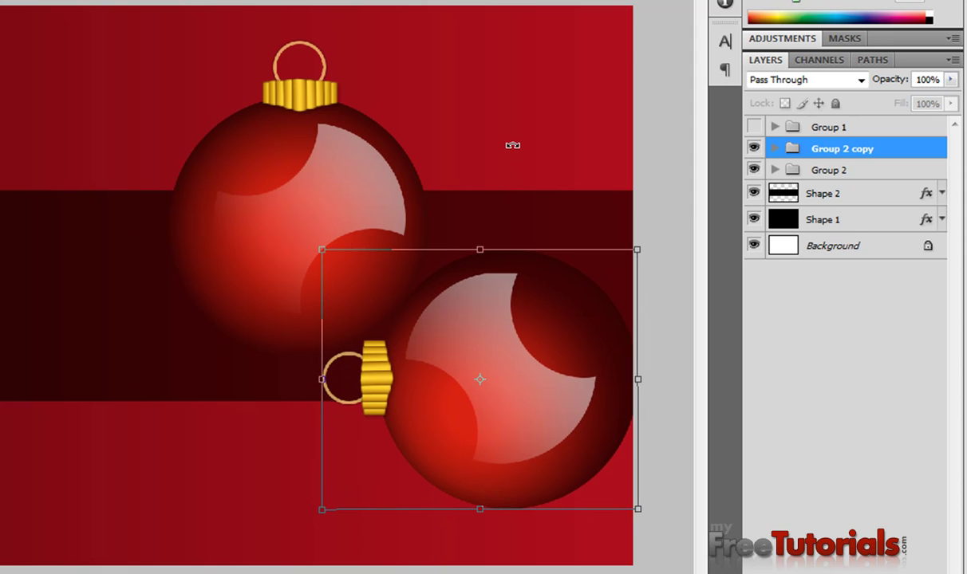
{"action": "key", "text": "Return"}
{"action": "left_click_drag", "start_coordinate": [515, 390], "coordinate": [425, 386]}
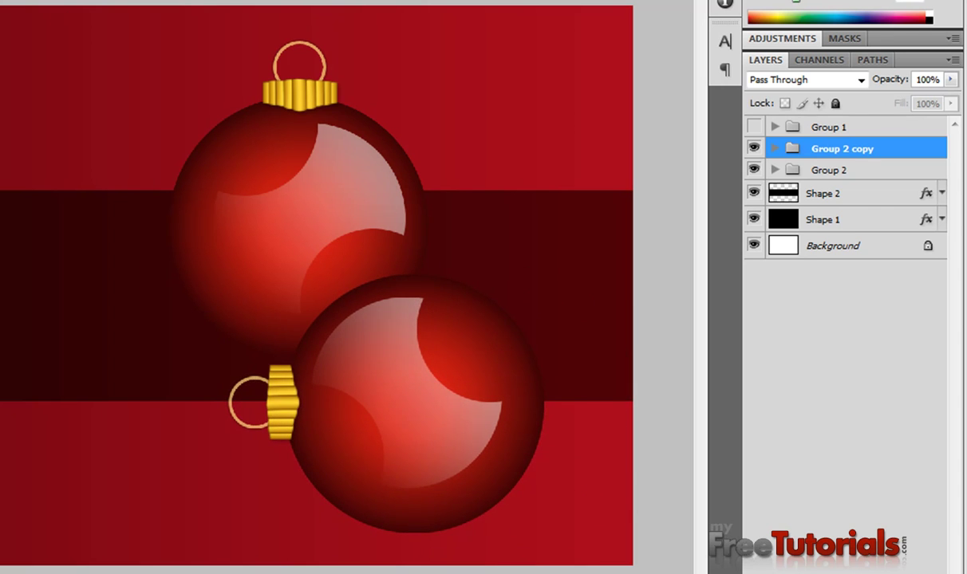
Enlarge the sideways copy, nudge it left, and move Group 2 slightly down
{"action": "key", "text": "ctrl+t"}
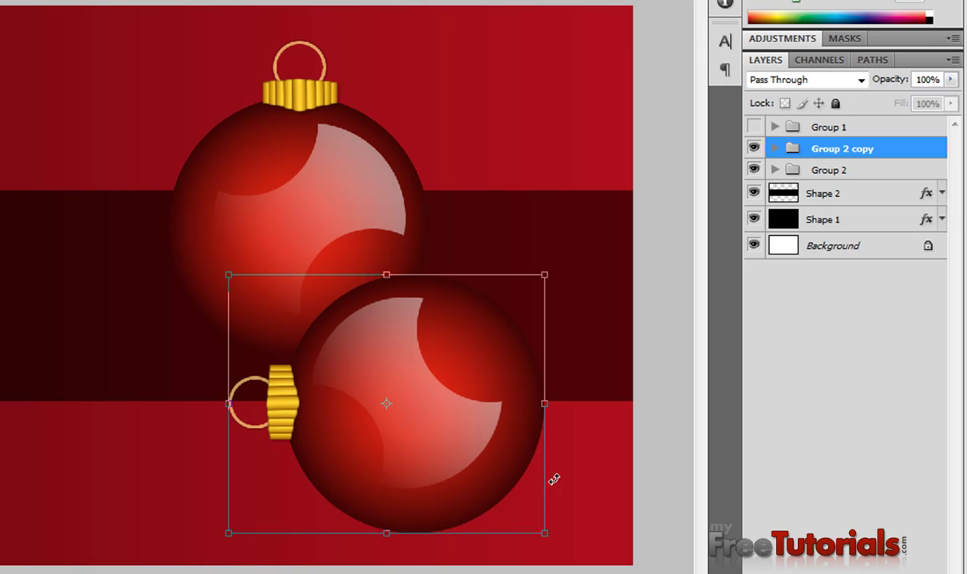
{"action": "left_click_drag", "start_coordinate": [541, 531], "coordinate": [679, 573]}
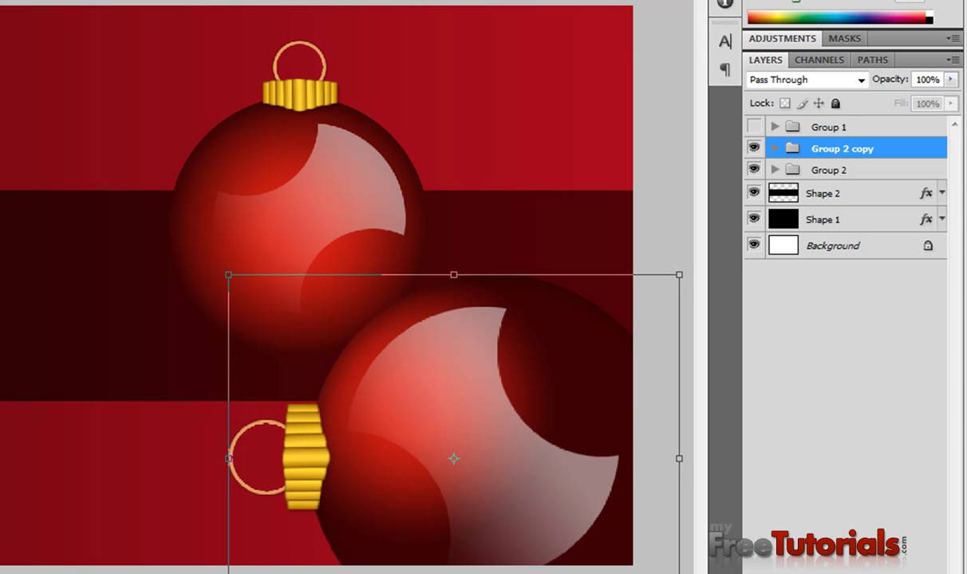
{"action": "left_click_drag", "start_coordinate": [537, 476], "coordinate": [519, 441]}
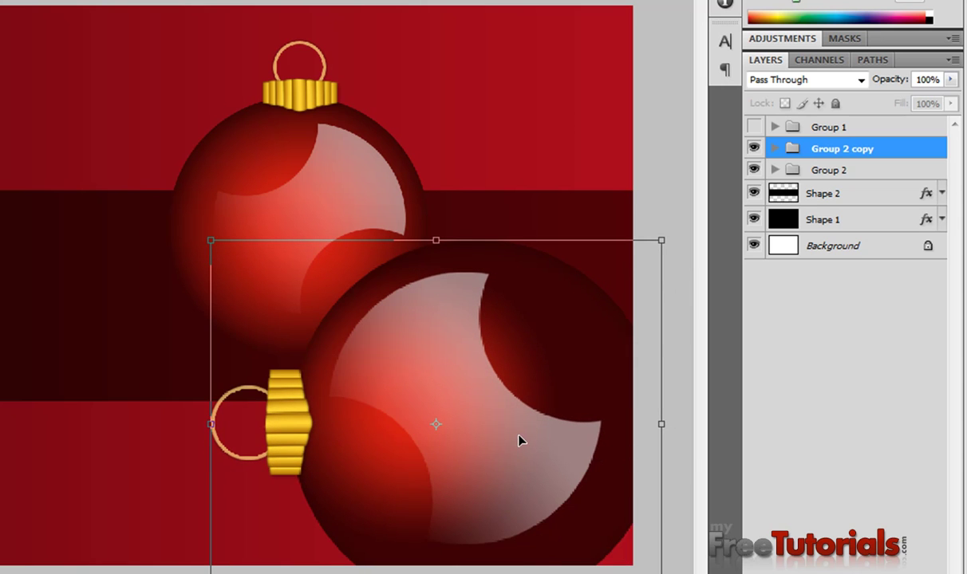
{"action": "left_click_drag", "start_coordinate": [661, 573], "coordinate": [690, 573]}
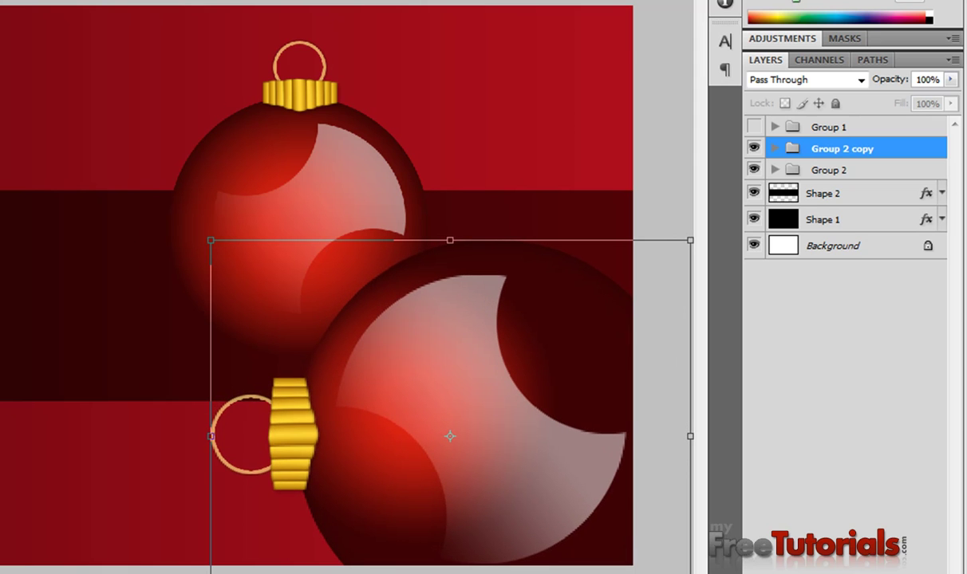
{"action": "key", "text": "Return"}
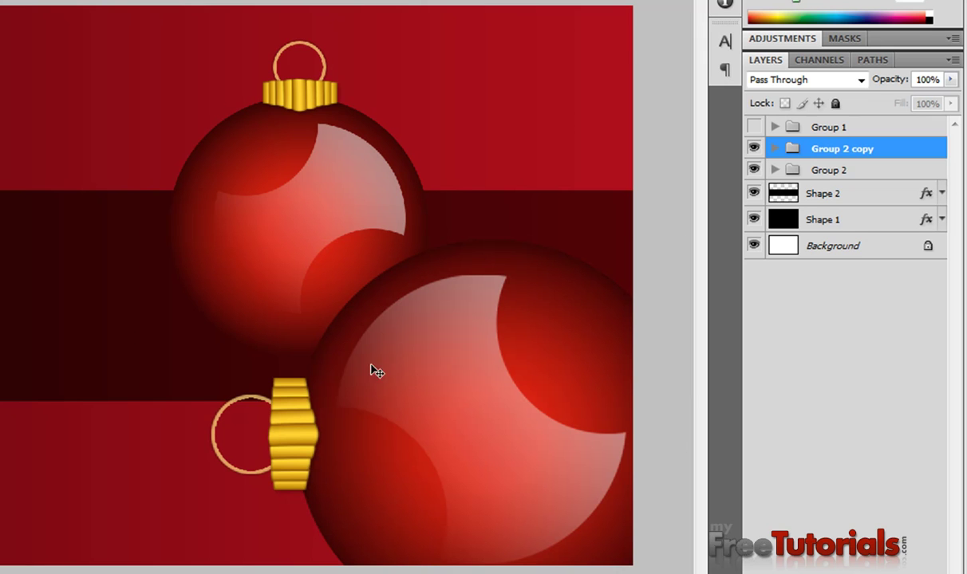
{"action": "left_click_drag", "start_coordinate": [428, 395], "coordinate": [409, 407]}
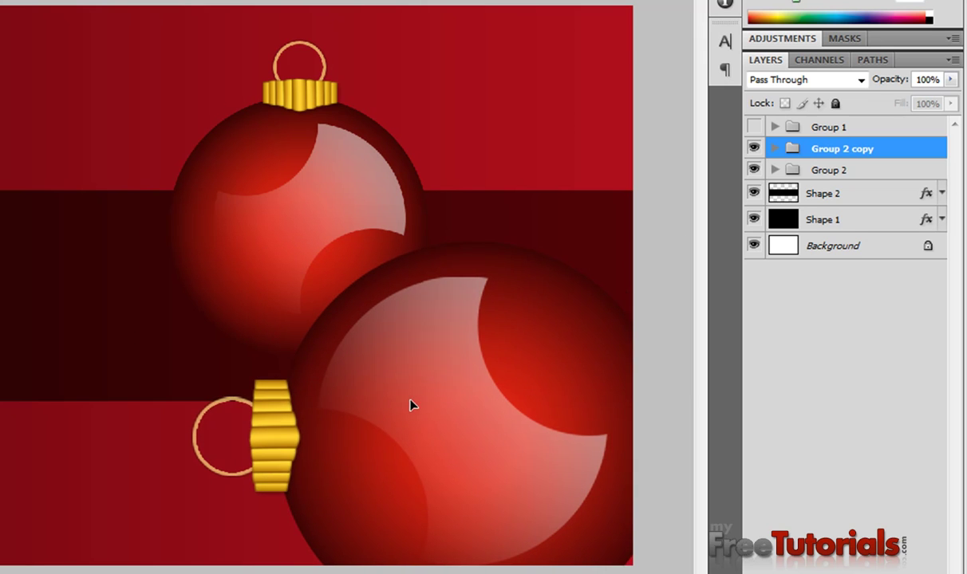
{"action": "key", "text": "Left"}
{"action": "key", "text": "Left"}
{"action": "key", "text": "Left"}
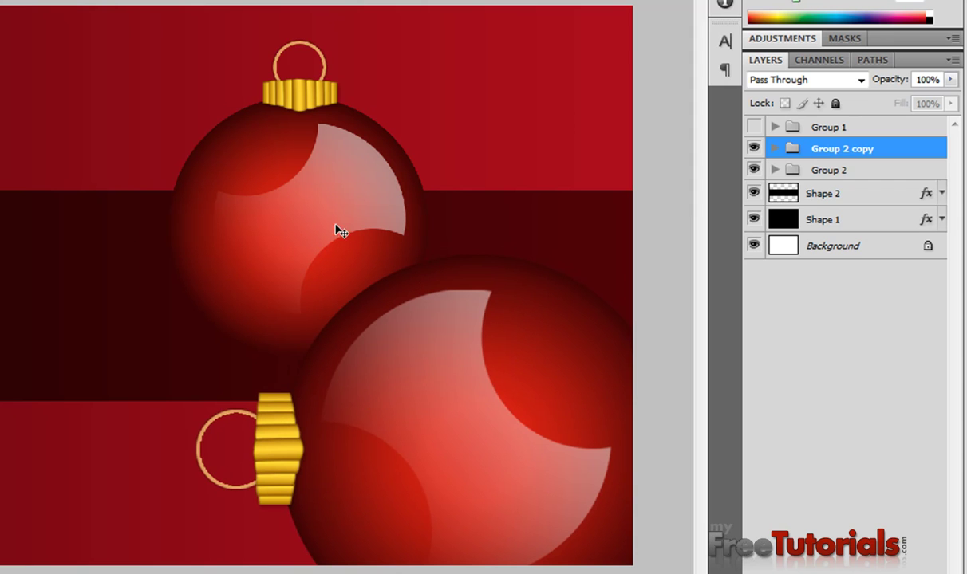
{"action": "left_click", "coordinate": [833, 168]}
{"action": "mouse_move", "coordinate": [348, 173]}
{"action": "left_mouse_down"}
{"action": "mouse_move", "coordinate": [352, 196]}
{"action": "mouse_move", "coordinate": [377, 207]}
{"action": "mouse_move", "coordinate": [370, 207]}
{"action": "left_mouse_up"}
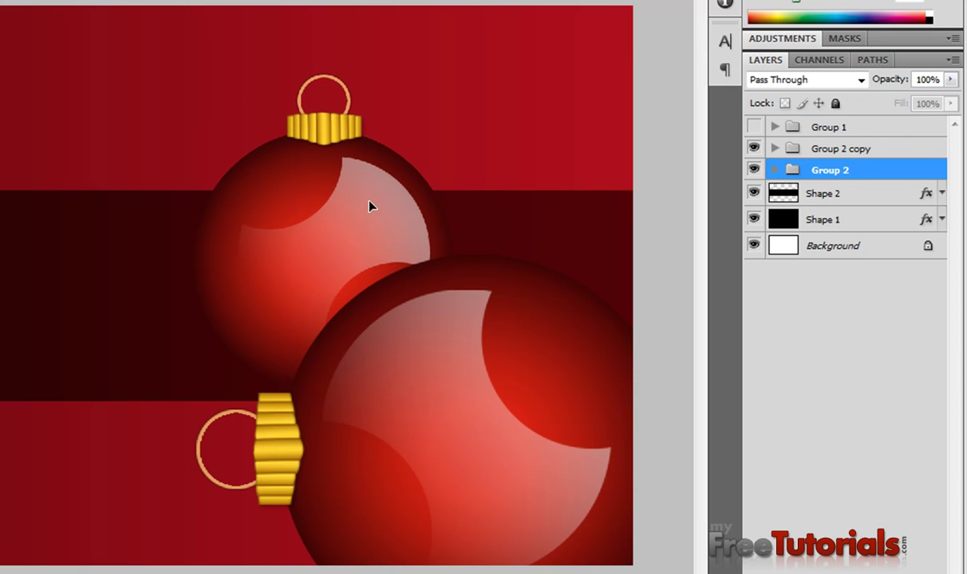
Shift Group 2 copy left, nudge Group 2 right and down, and expand Group 2 copy
{"action": "left_click", "coordinate": [833, 148]}
{"action": "left_click_drag", "start_coordinate": [396, 423], "coordinate": [384, 431]}
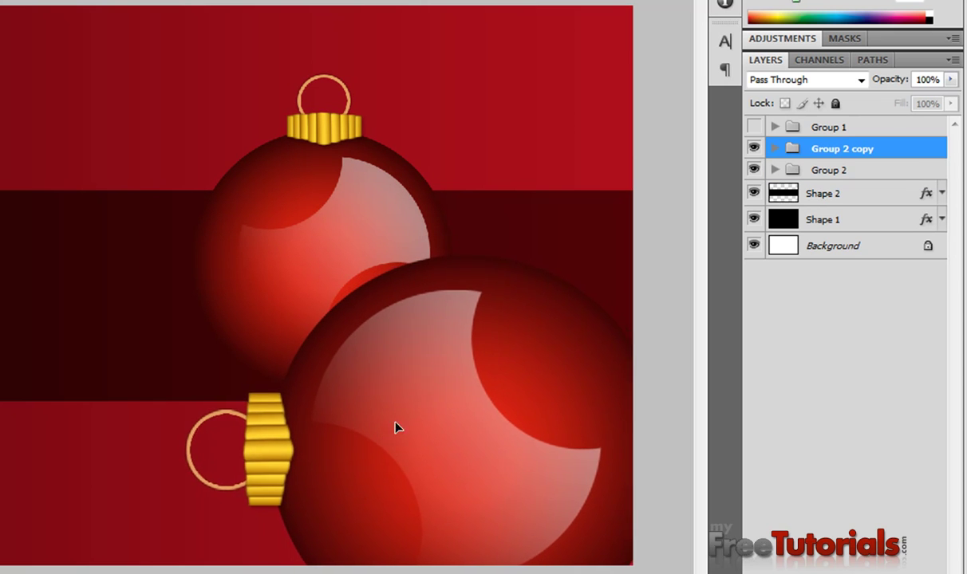
{"action": "left_click", "coordinate": [828, 170]}
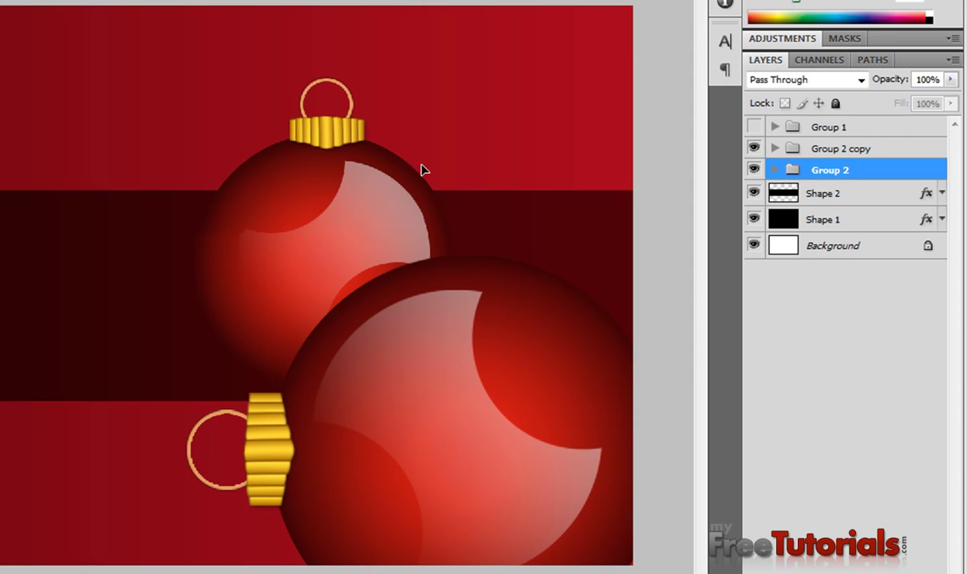
{"action": "key", "text": "shift+Right"}
{"action": "key", "text": "shift+Right"}
{"action": "key", "text": "Down"}
{"action": "key", "text": "Down"}
{"action": "key", "text": "Down"}
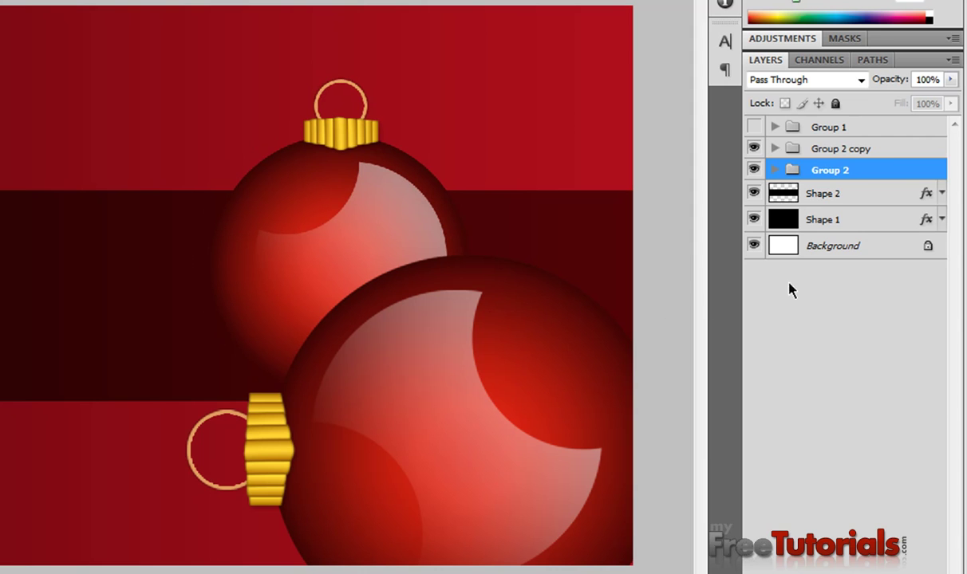
{"action": "left_click", "coordinate": [840, 148]}
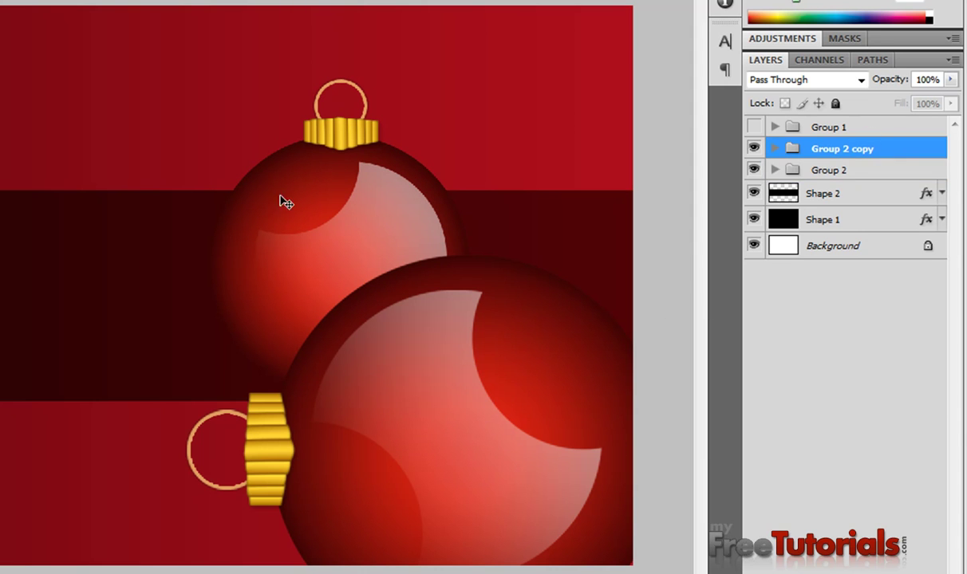
{"action": "left_click", "coordinate": [774, 149]}
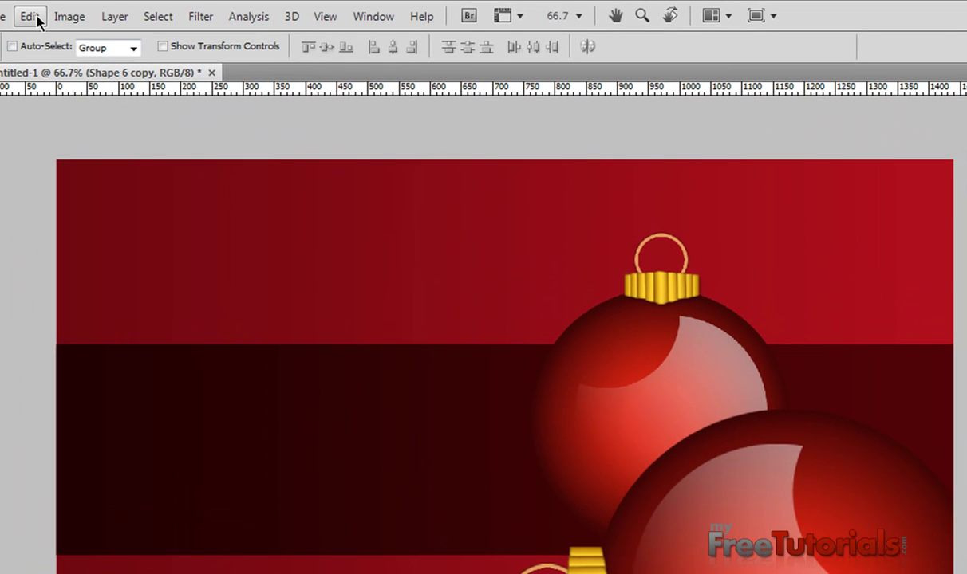
Free Transform the lower ornament's shine shape and rotate it to 75°
{"action": "left_click", "coordinate": [32, 15]}
{"action": "left_click", "coordinate": [136, 345]}
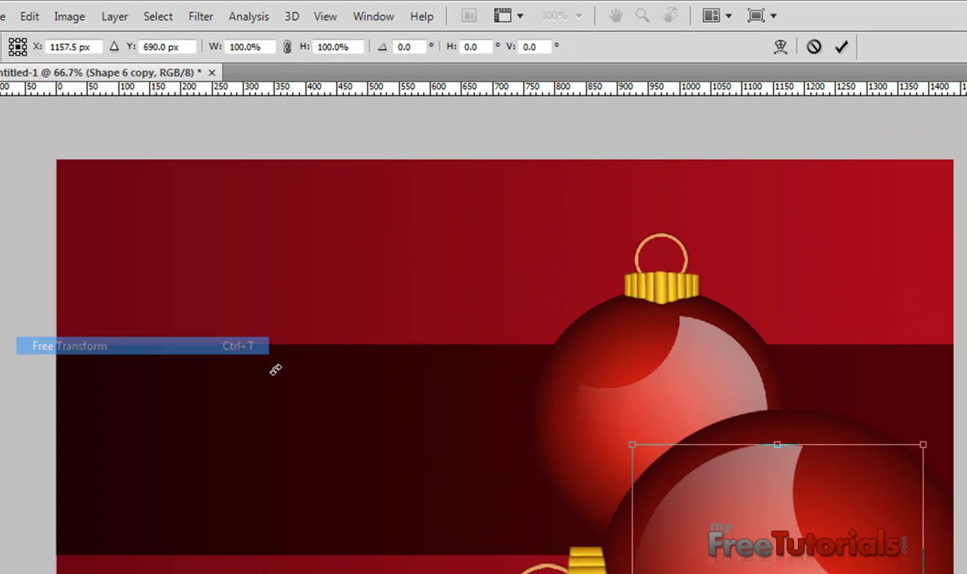
{"action": "left_click_drag", "start_coordinate": [960, 484], "coordinate": [954, 571]}
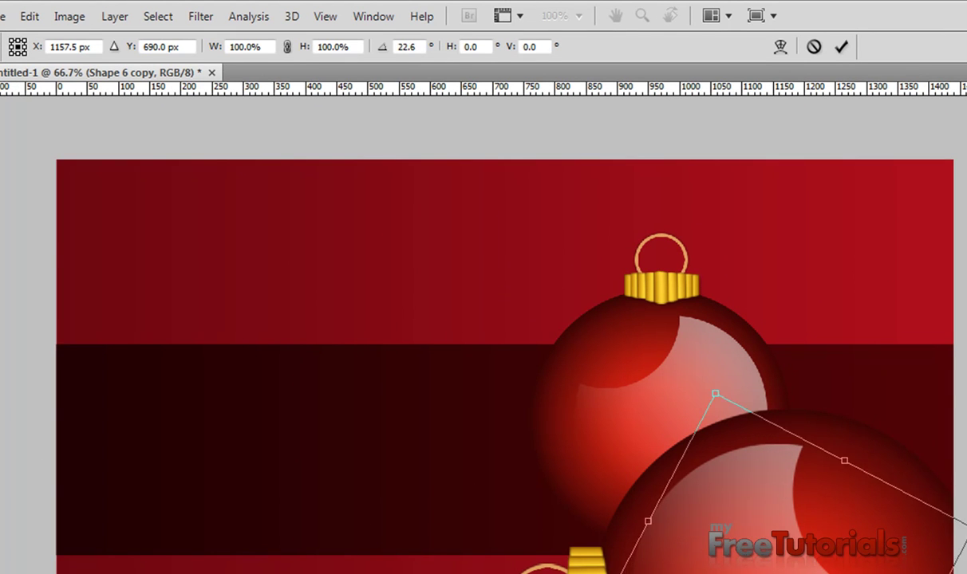
{"action": "mouse_move", "coordinate": [925, 531]}
{"action": "left_mouse_down"}
{"action": "mouse_move", "coordinate": [909, 568]}
{"action": "mouse_move", "coordinate": [917, 551]}
{"action": "left_mouse_up"}
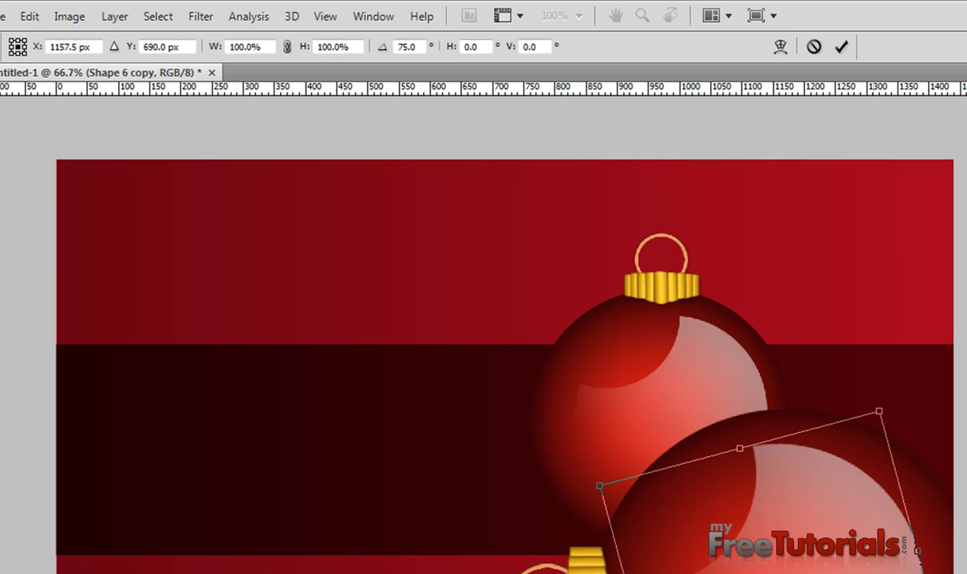
{"action": "key", "text": "Return"}
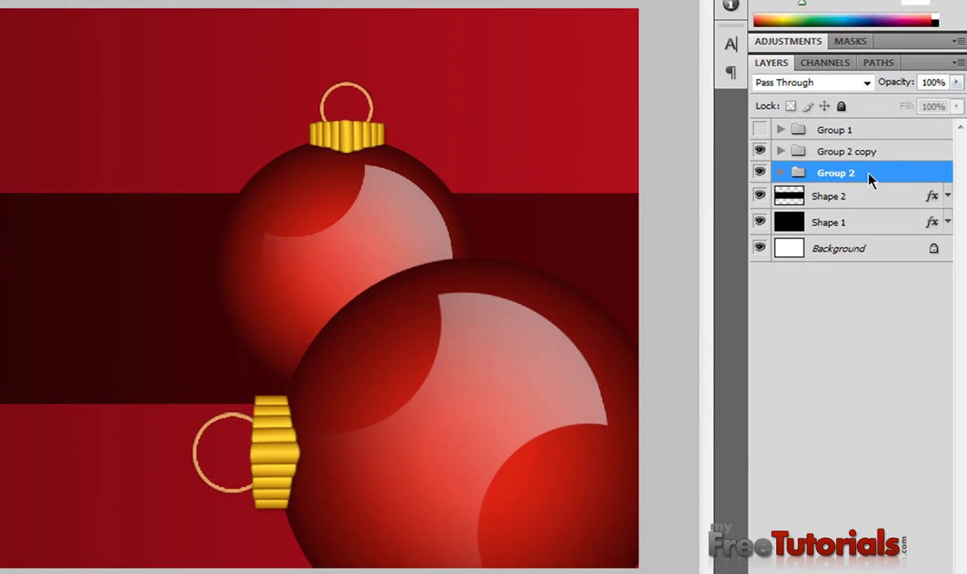
Duplicate Group 2 as Group 2 copy 2, move it right, and place it beneath Group 2
{"action": "right_click", "coordinate": [829, 172]}
{"action": "left_click", "coordinate": [853, 213]}
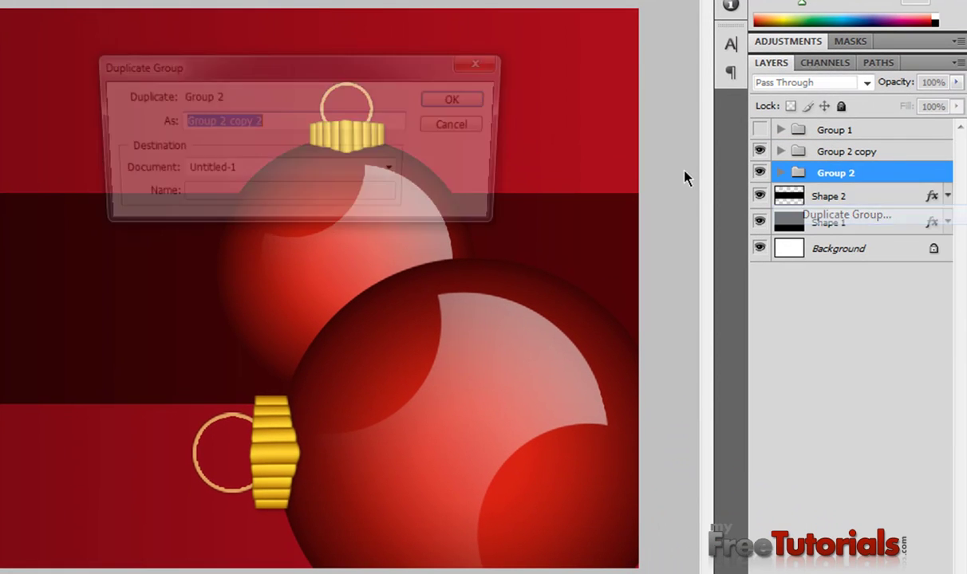
{"action": "left_click", "coordinate": [465, 101]}
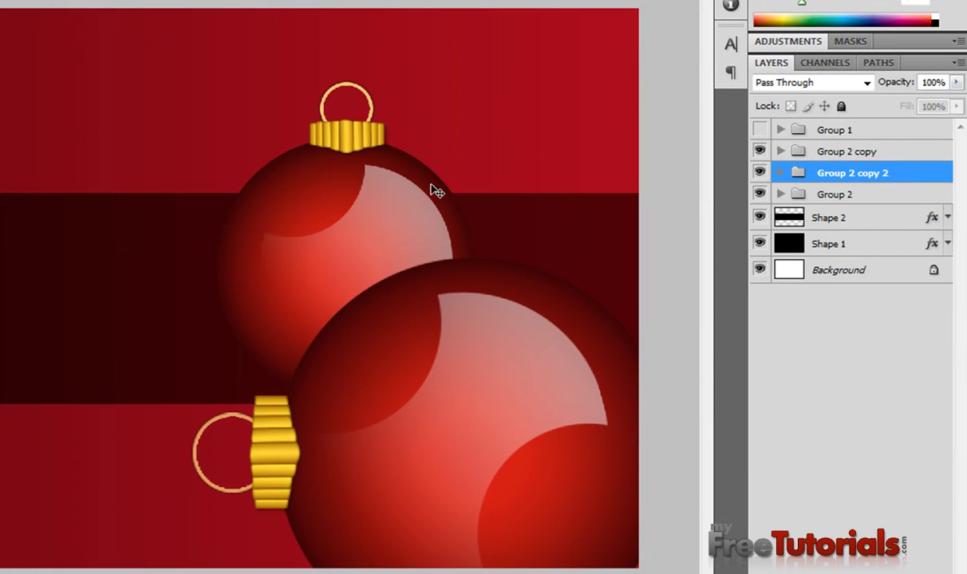
{"action": "left_click_drag", "start_coordinate": [421, 209], "coordinate": [559, 209]}
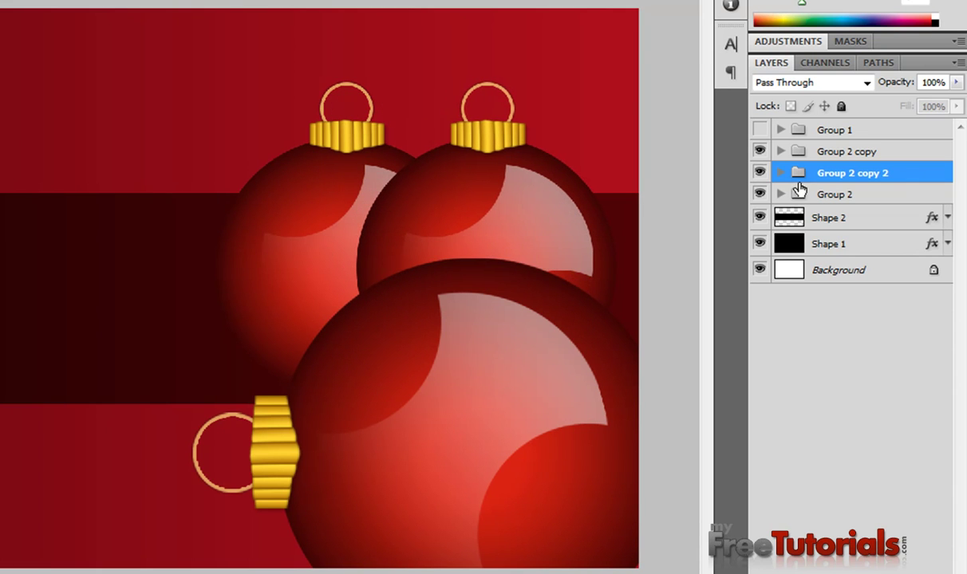
{"action": "left_click_drag", "start_coordinate": [887, 174], "coordinate": [890, 201]}
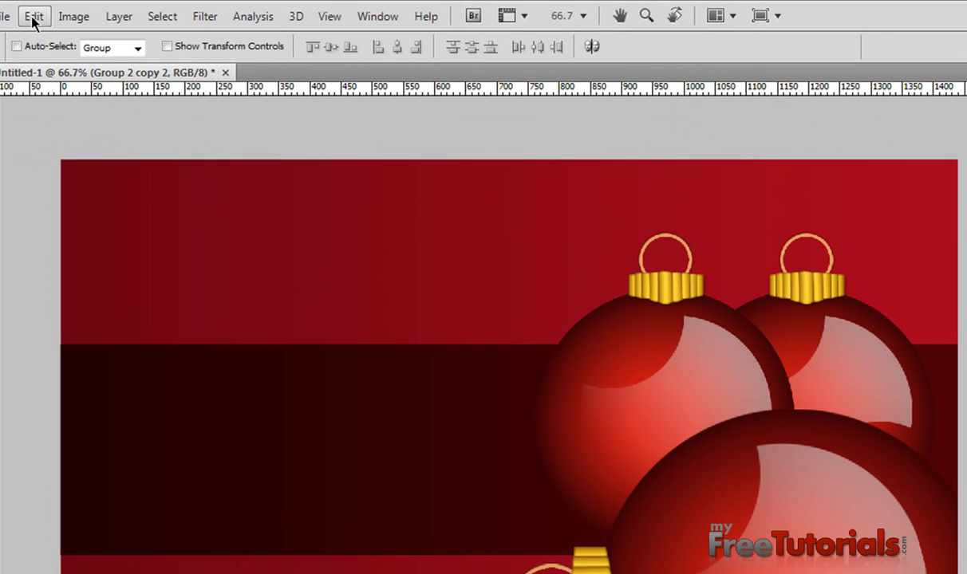
Rotate Group 2 copy 2 onto its side, scale it to 75%, and position it at right
{"action": "left_click", "coordinate": [34, 16]}
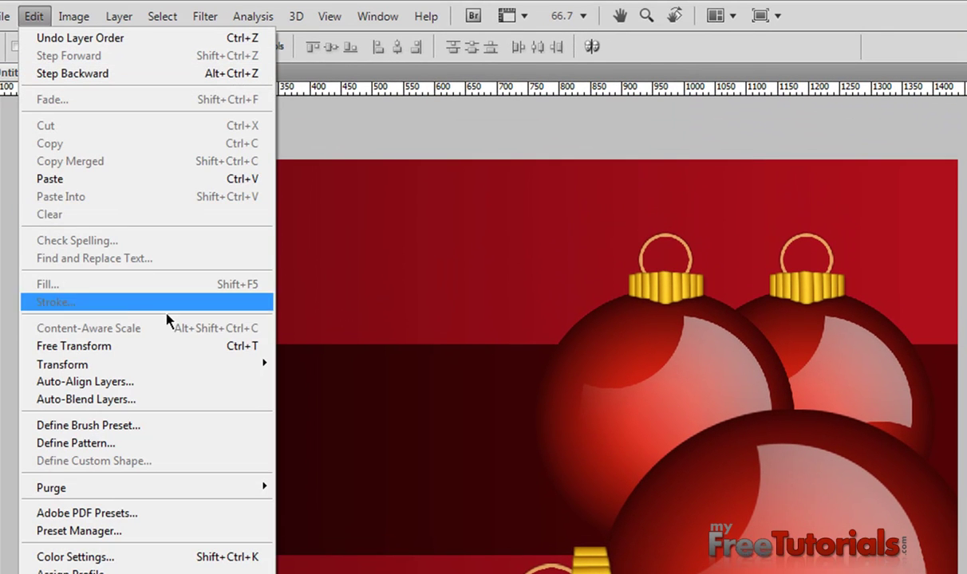
{"action": "left_click", "coordinate": [190, 346]}
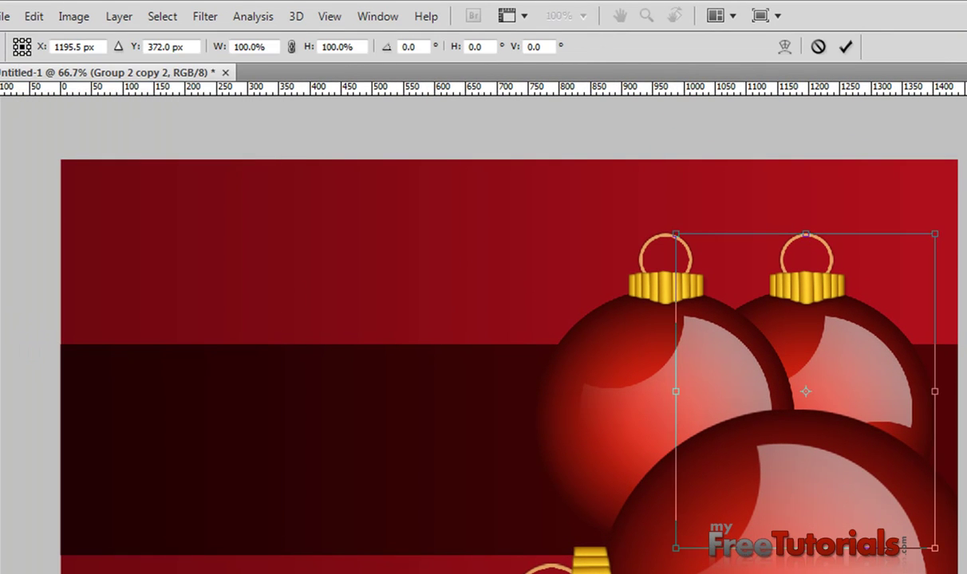
{"action": "mouse_move", "coordinate": [963, 313]}
{"action": "left_mouse_down"}
{"action": "mouse_move", "coordinate": [908, 558]}
{"action": "mouse_move", "coordinate": [883, 569]}
{"action": "mouse_move", "coordinate": [825, 437]}
{"action": "left_mouse_up"}
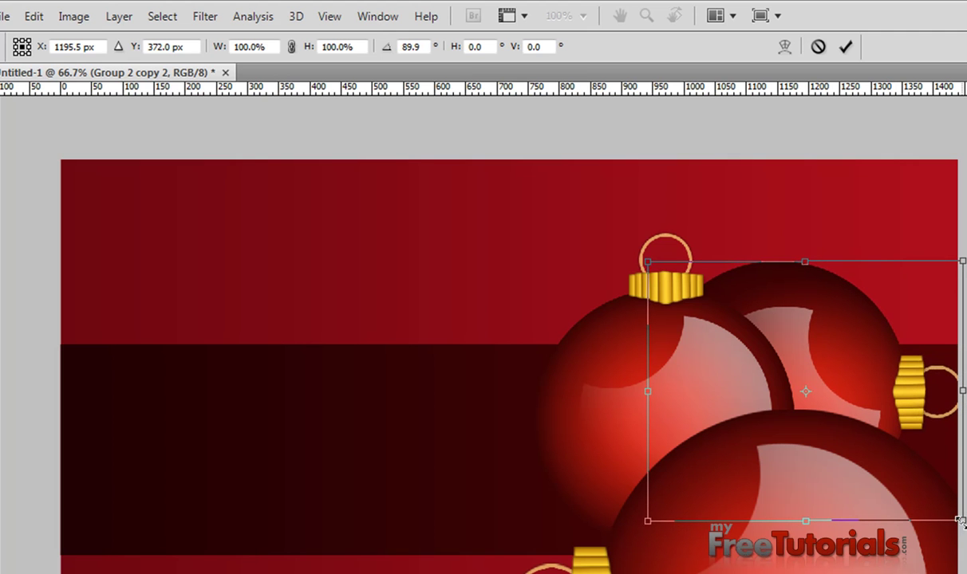
{"action": "left_click_drag", "start_coordinate": [960, 520], "coordinate": [904, 476]}
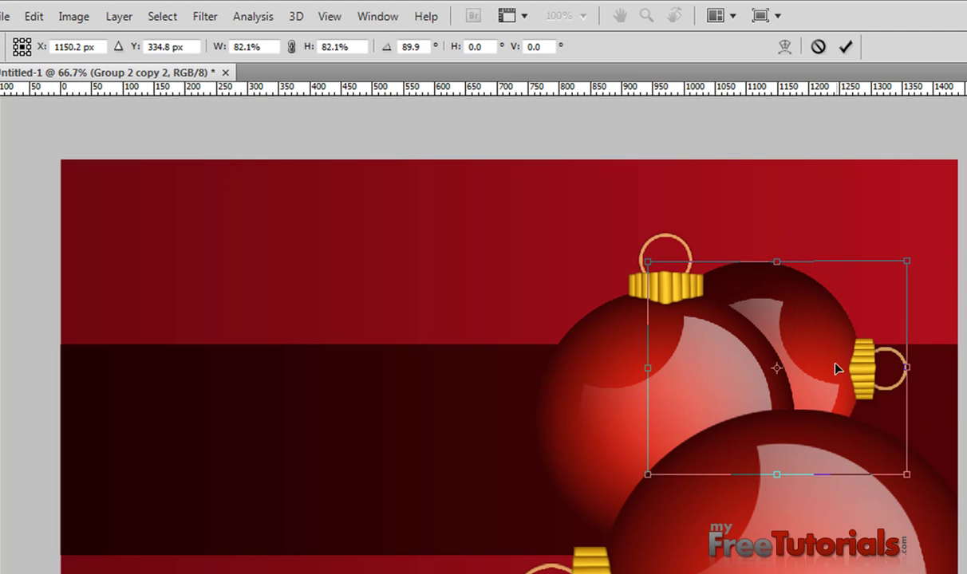
{"action": "left_click_drag", "start_coordinate": [836, 368], "coordinate": [889, 369]}
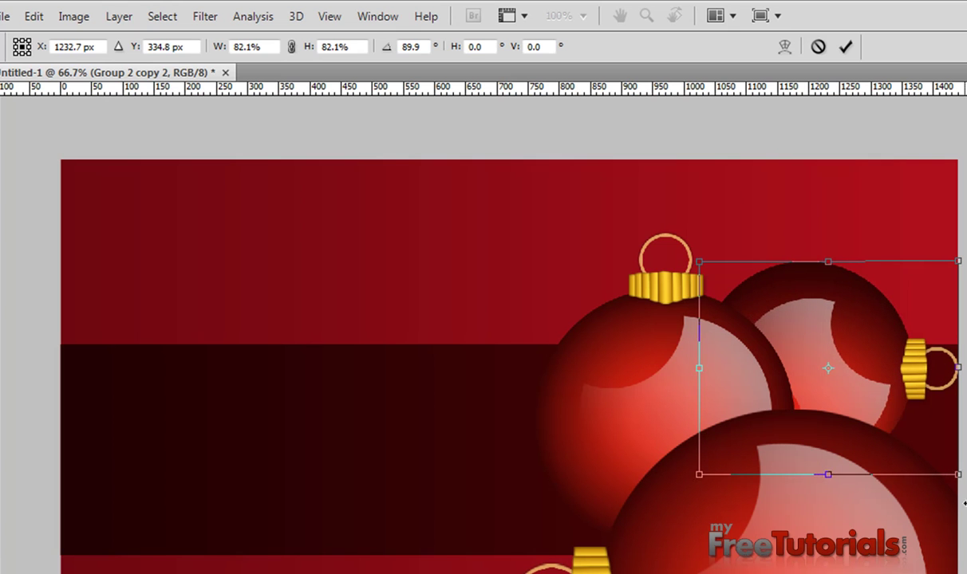
{"action": "left_click_drag", "start_coordinate": [960, 475], "coordinate": [939, 459]}
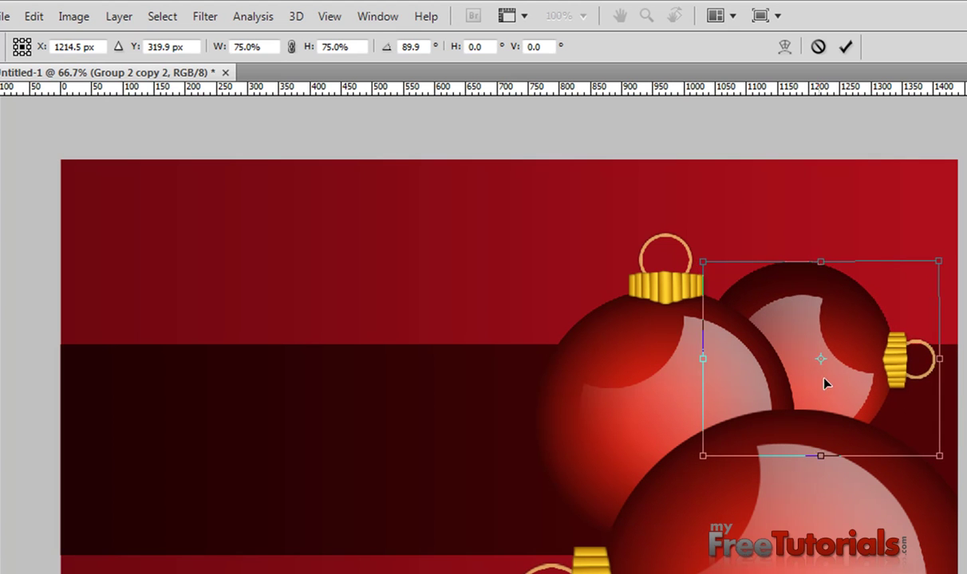
{"action": "left_click_drag", "start_coordinate": [821, 382], "coordinate": [834, 385]}
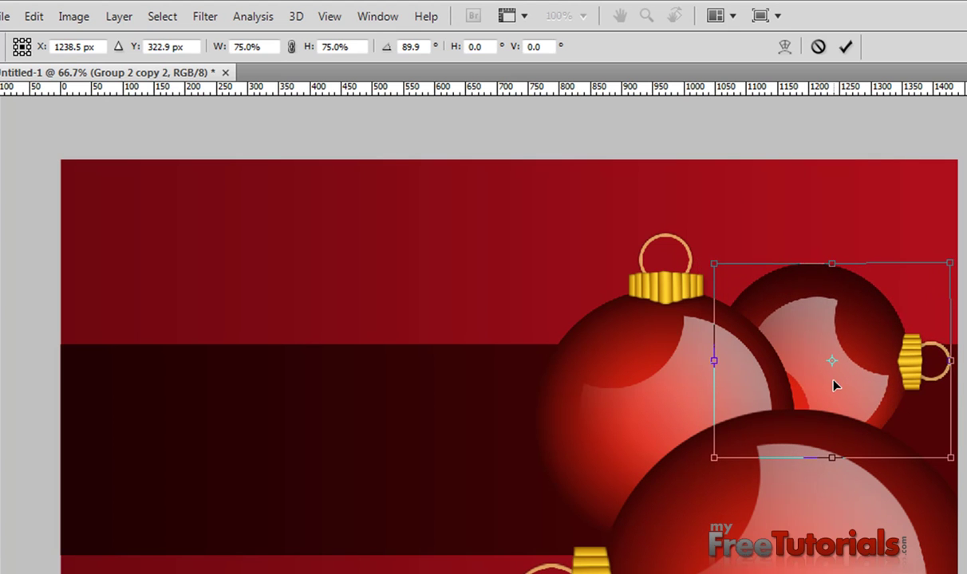
{"action": "key", "text": "Return"}
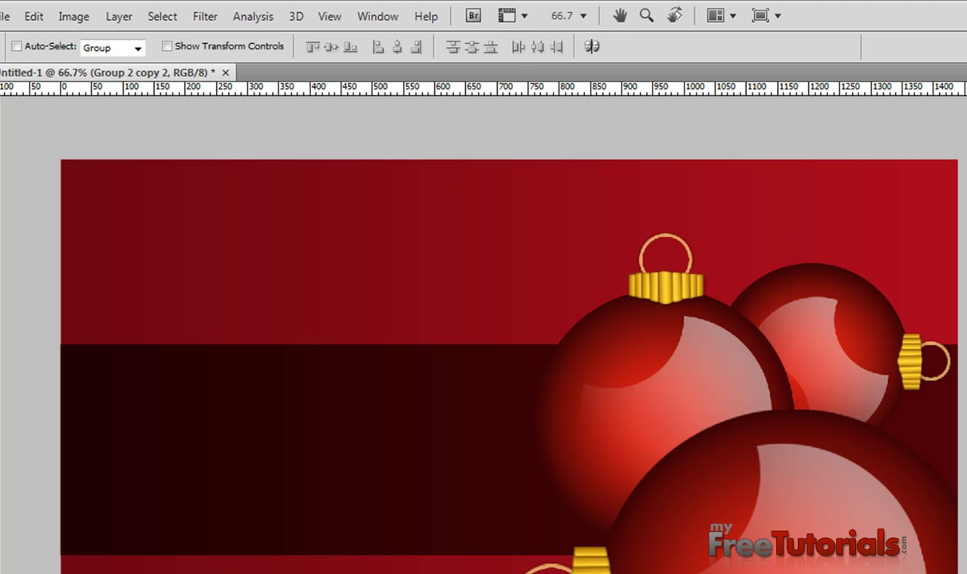
Rotate the back ornament's highlight, Shape 6 copy 2, to about -113° and nudge it up
{"action": "key", "text": "alt+bracketleft"}
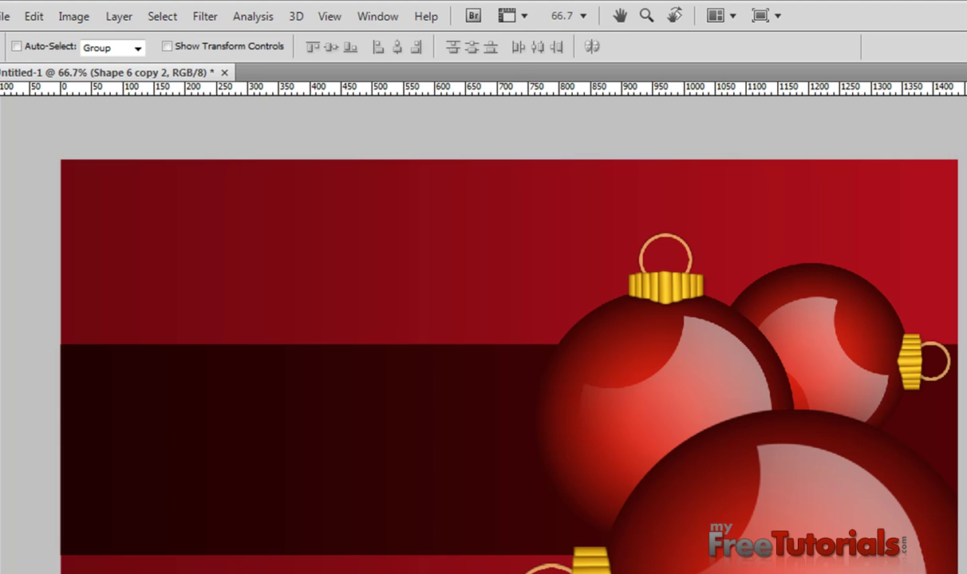
{"action": "left_click", "coordinate": [34, 16]}
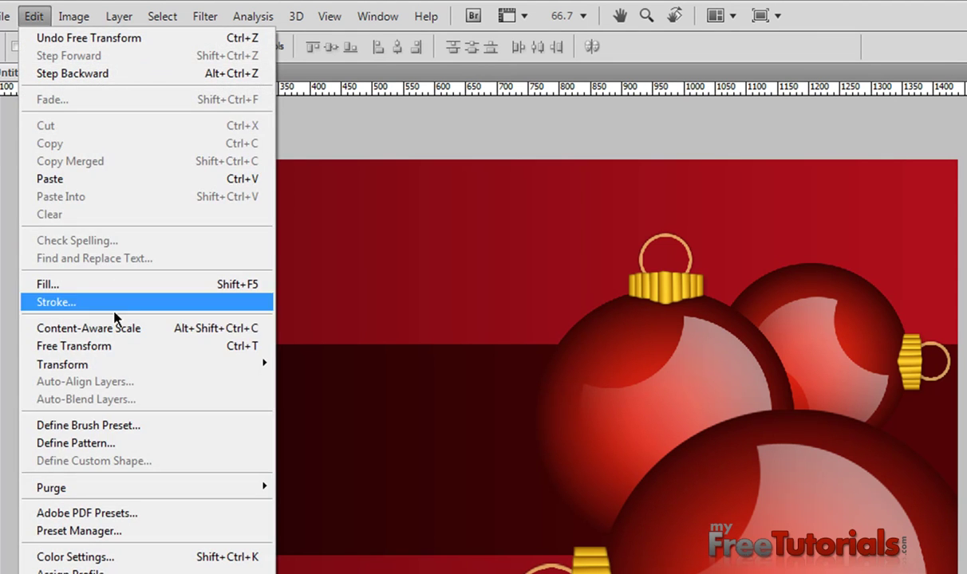
{"action": "left_click", "coordinate": [124, 347]}
{"action": "left_click_drag", "start_coordinate": [899, 428], "coordinate": [851, 200]}
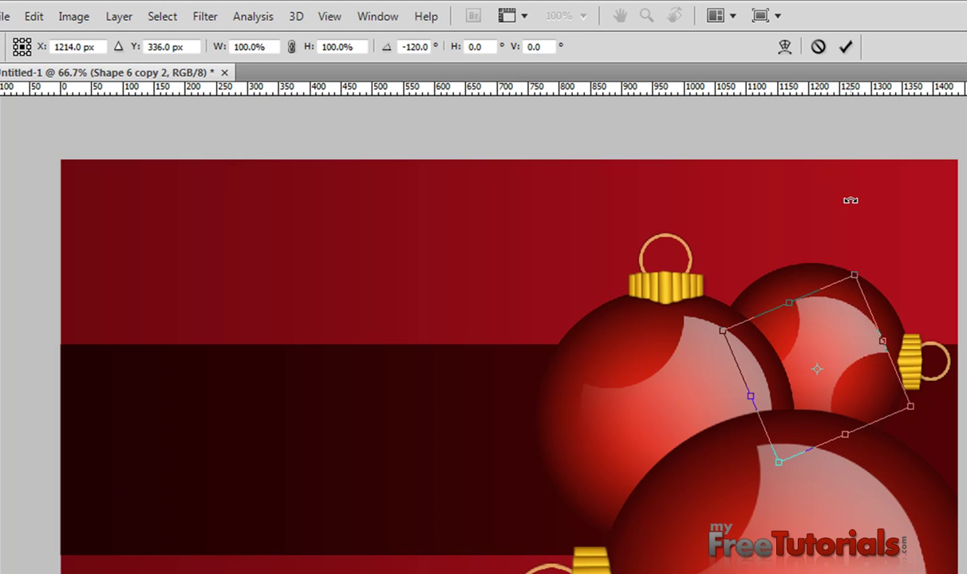
{"action": "key", "text": "Up"}
{"action": "key", "text": "Up"}
{"action": "key", "text": "Up"}
{"action": "key", "text": "Up"}
{"action": "key", "text": "Up"}
{"action": "key", "text": "Up"}
{"action": "key", "text": "Up"}
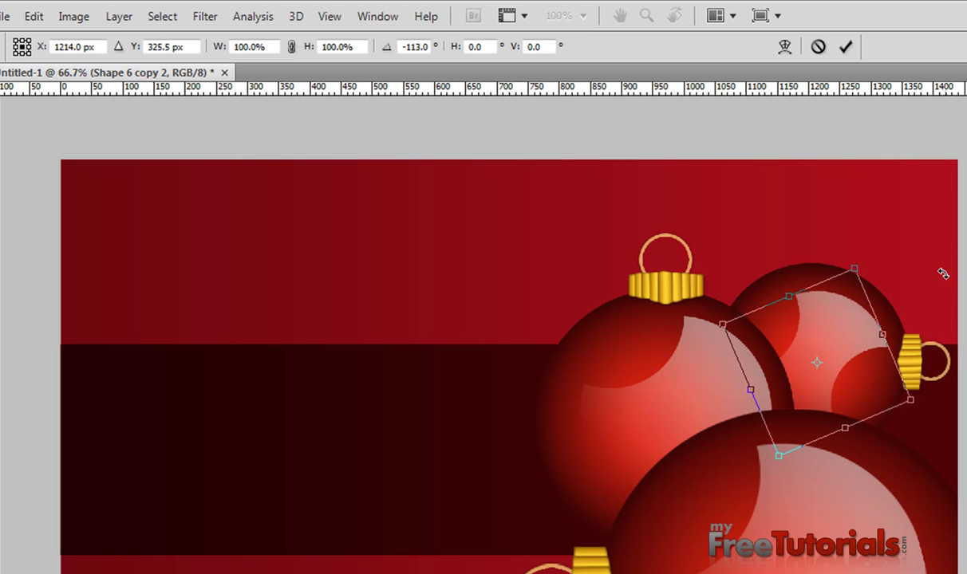
{"action": "key", "text": "Return"}
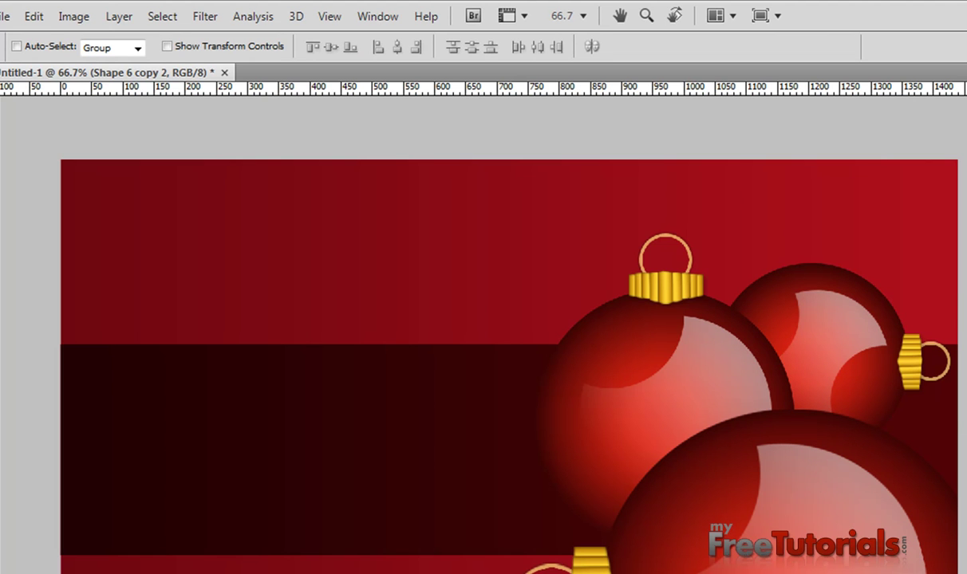
{"action": "key", "text": "alt+bracketright"}
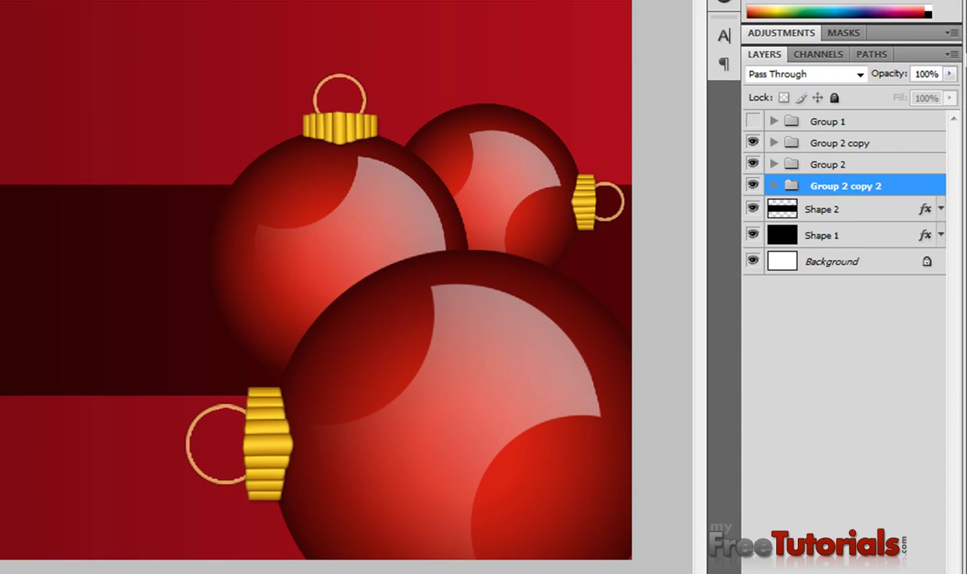
Create an empty Layer 1 and place it just below the ornament groups
{"action": "left_click", "coordinate": [951, 54]}
{"action": "left_click", "coordinate": [925, 67]}
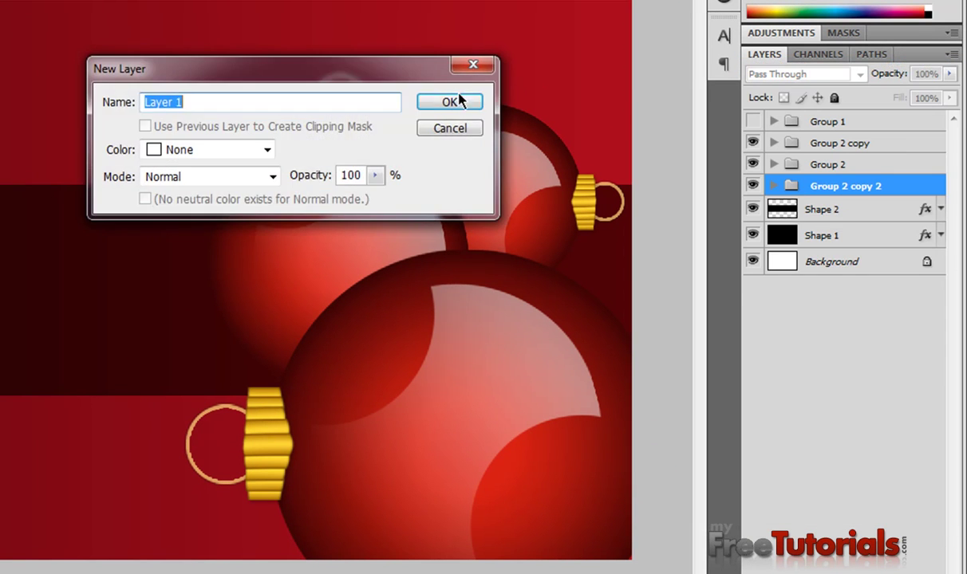
{"action": "left_click", "coordinate": [449, 102]}
{"action": "mouse_move", "coordinate": [902, 195]}
{"action": "left_mouse_down"}
{"action": "mouse_move", "coordinate": [903, 217]}
{"action": "mouse_move", "coordinate": [882, 223]}
{"action": "left_mouse_up"}
{"action": "key", "text": "ctrl+z"}
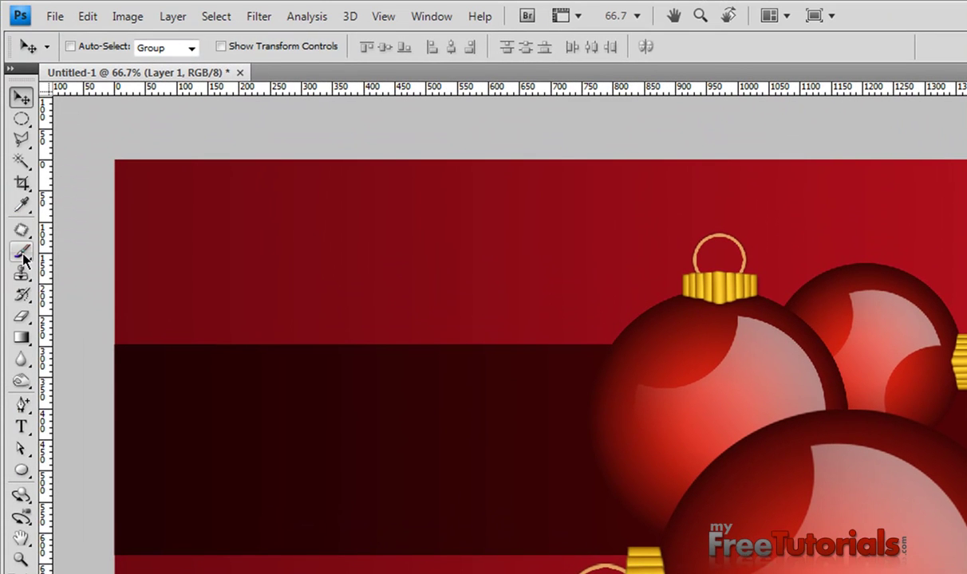
Switch to the Brush Tool and enlarge the brush to 33 px
{"action": "left_click", "coordinate": [24, 257]}
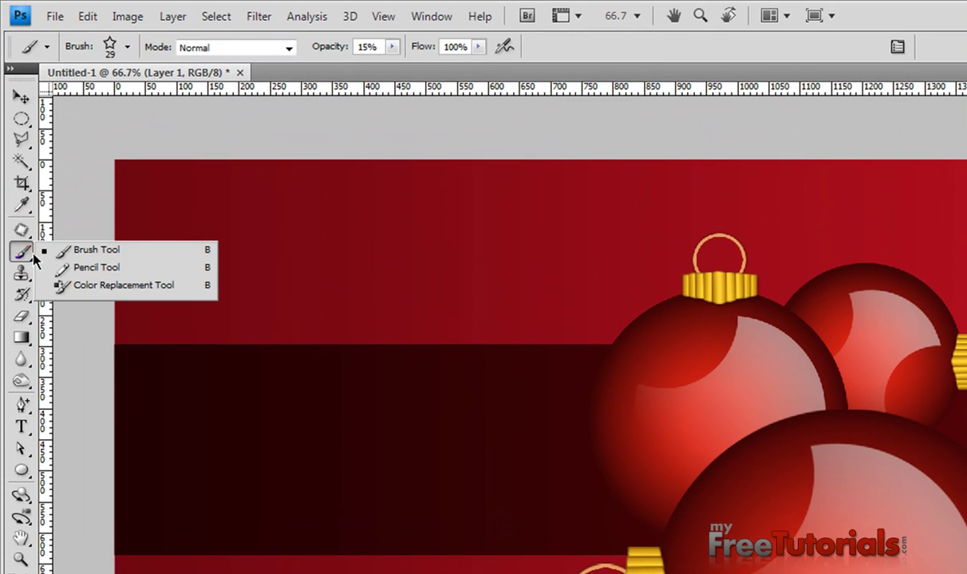
{"action": "left_click", "coordinate": [76, 249]}
{"action": "left_click", "coordinate": [127, 49]}
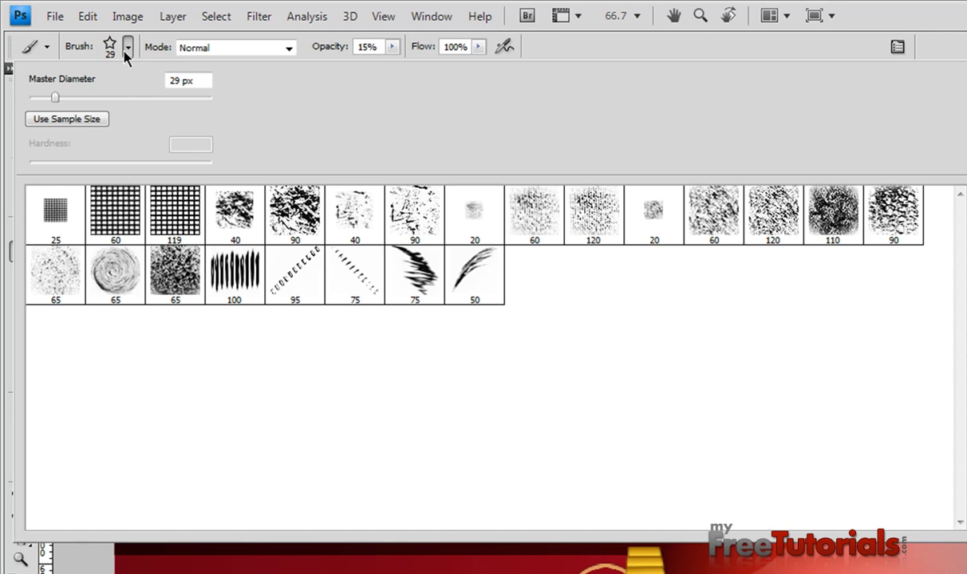
{"action": "left_click_drag", "start_coordinate": [56, 98], "coordinate": [69, 101]}
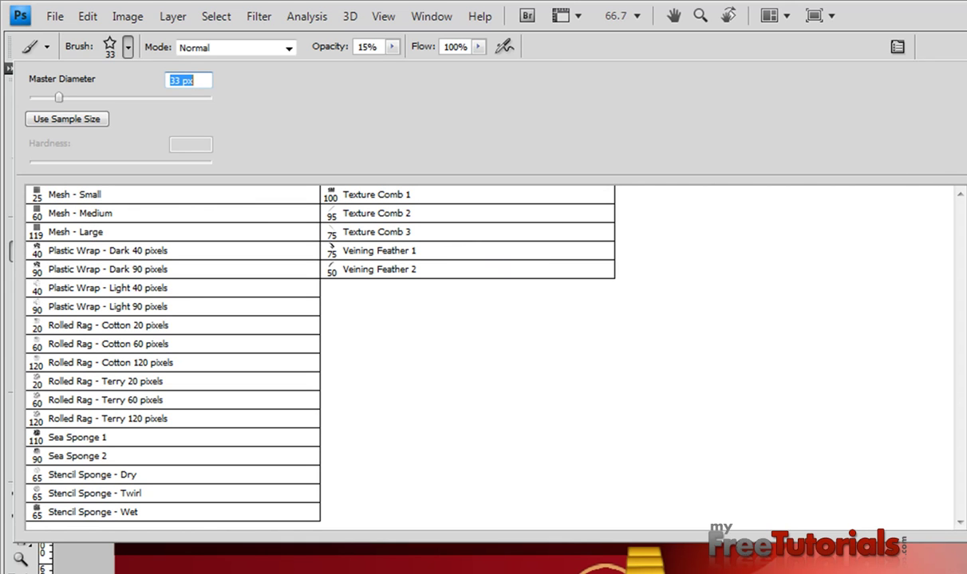
{"action": "key", "text": "Return"}
Set the brush to a soft round tip: 0% hardness, 100 px diameter
{"action": "key", "text": "comma"}
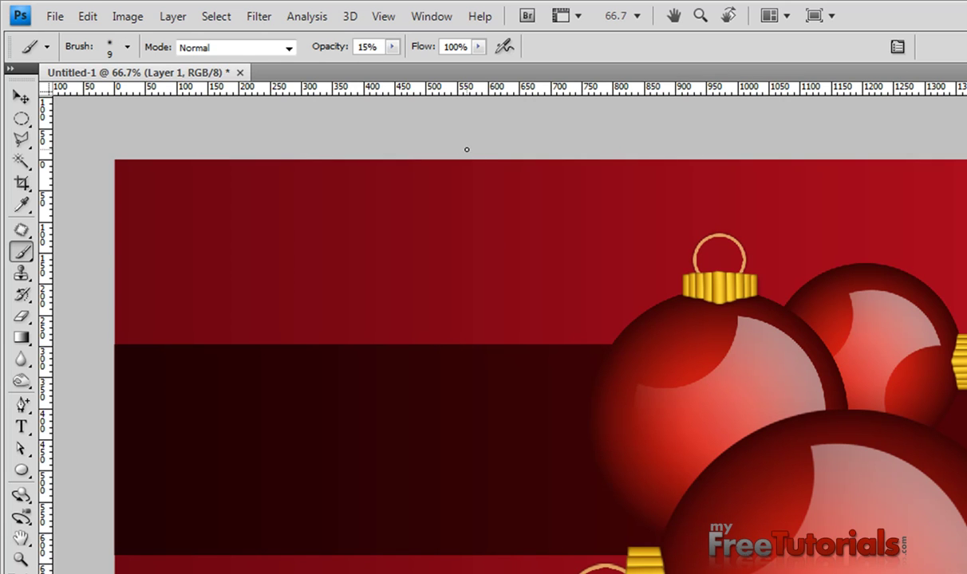
{"action": "left_click", "coordinate": [23, 253]}
{"action": "left_click", "coordinate": [127, 47]}
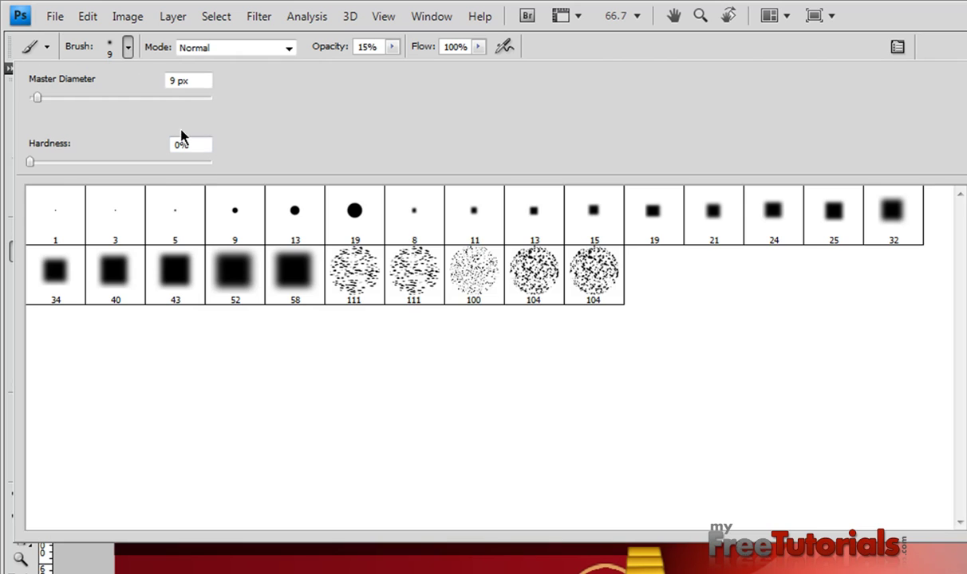
{"action": "left_click", "coordinate": [236, 215]}
{"action": "left_click_drag", "start_coordinate": [212, 163], "coordinate": [40, 163]}
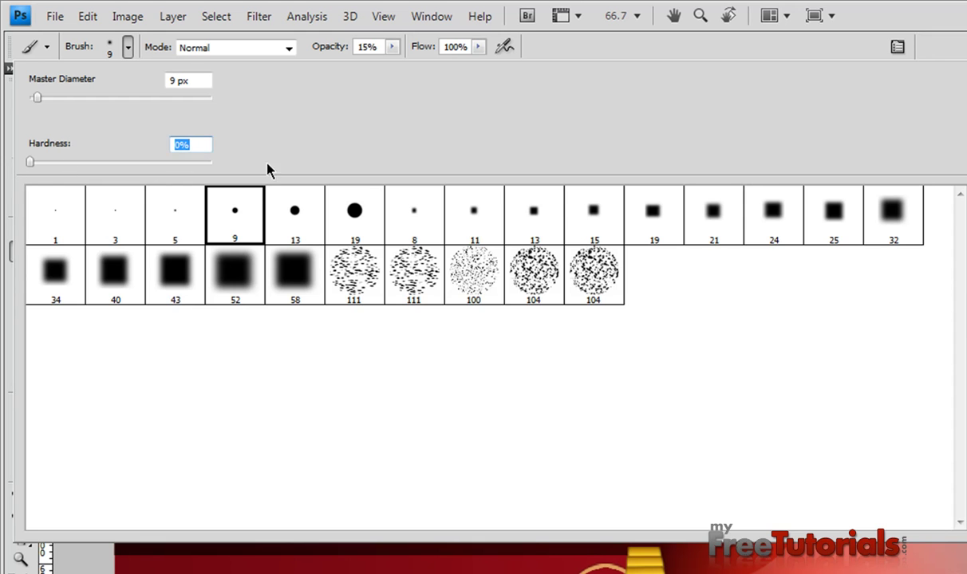
{"action": "double_click", "coordinate": [172, 81]}
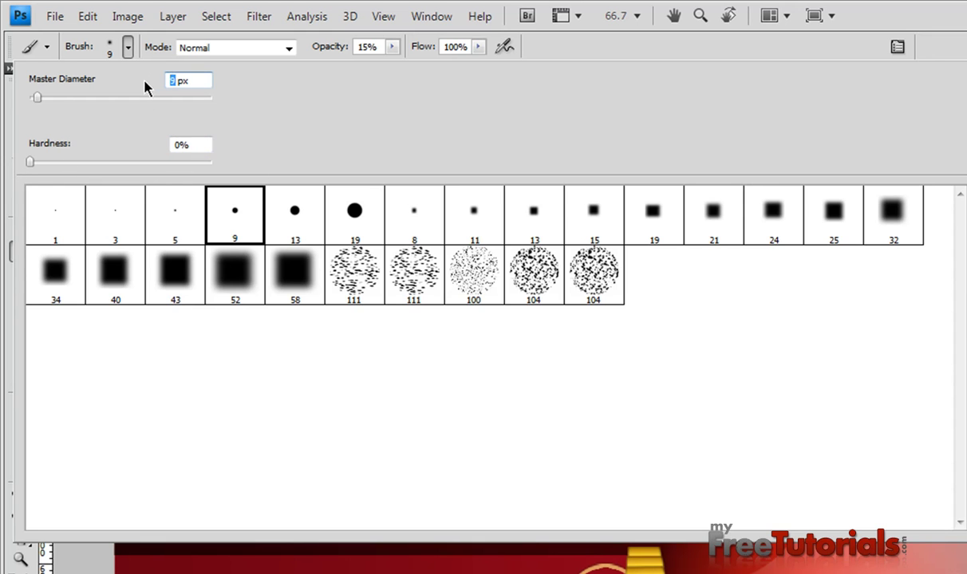
{"action": "type", "text": "100"}
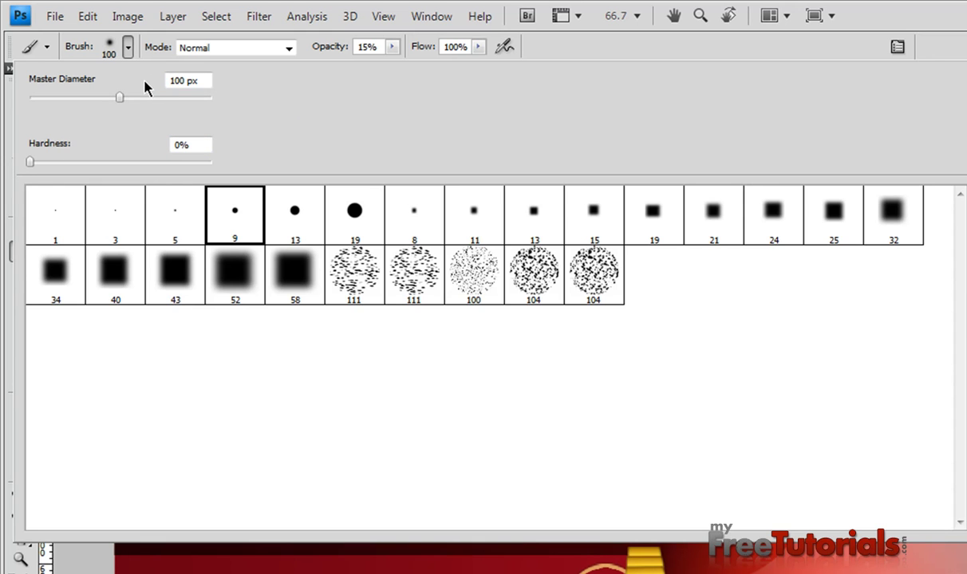
{"action": "left_click", "coordinate": [659, 54]}
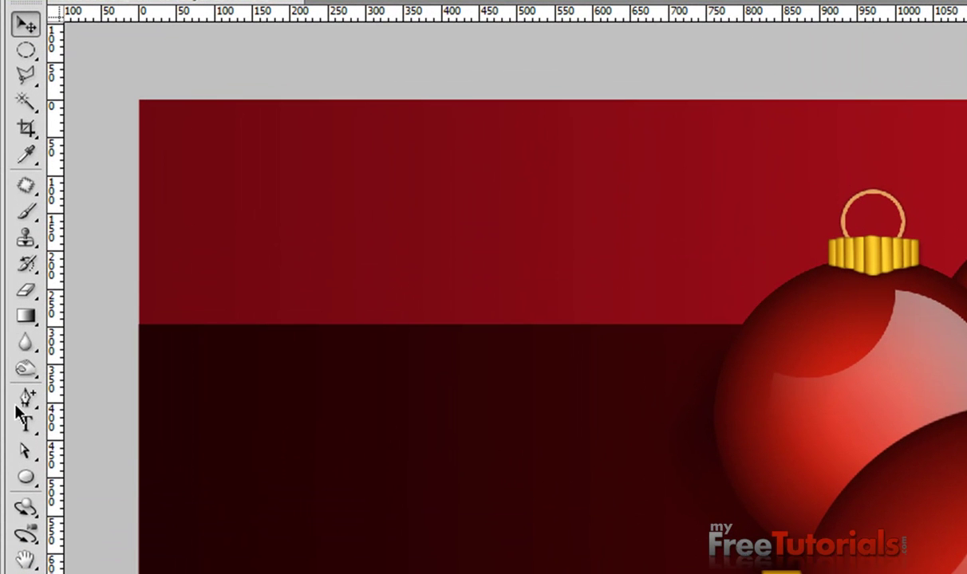
Type the word 'Merry' at the left of the dark band
{"action": "left_click", "coordinate": [25, 427]}
{"action": "left_click", "coordinate": [25, 427]}
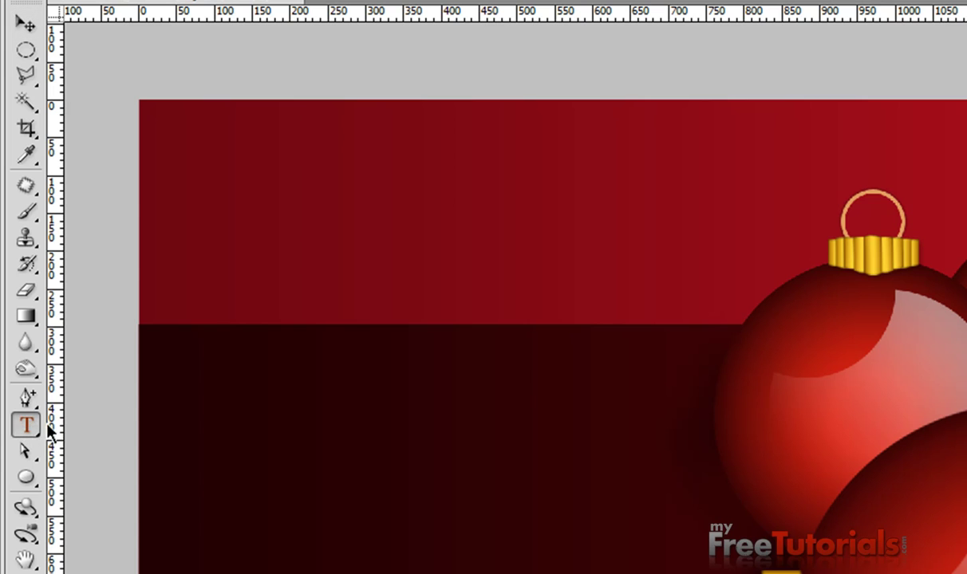
{"action": "left_click", "coordinate": [234, 368]}
{"action": "left_click", "coordinate": [27, 24]}
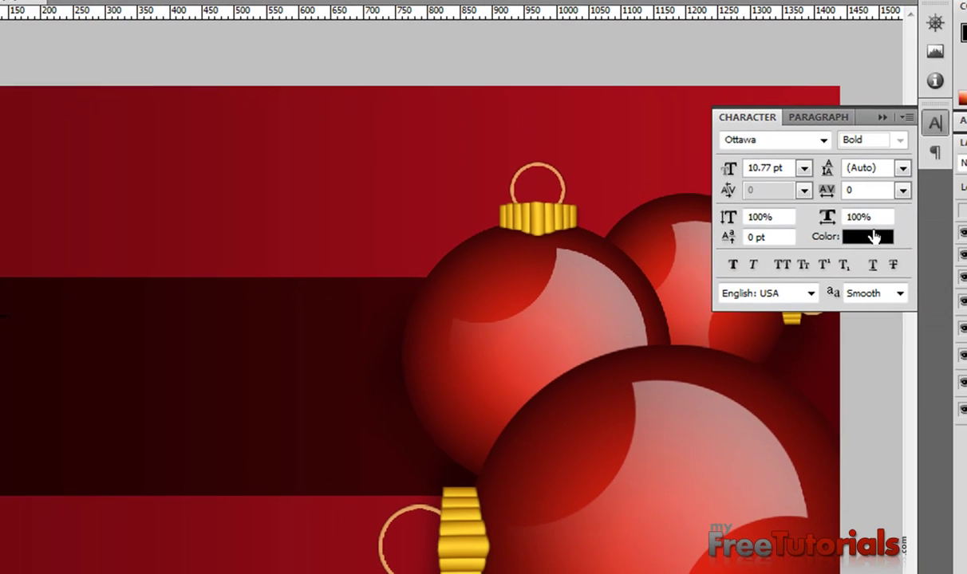
Change the Merry text colour to white in the Character panel
{"action": "left_click", "coordinate": [871, 293]}
{"action": "left_click_drag", "start_coordinate": [475, 174], "coordinate": [432, 126]}
{"action": "left_click", "coordinate": [869, 128]}
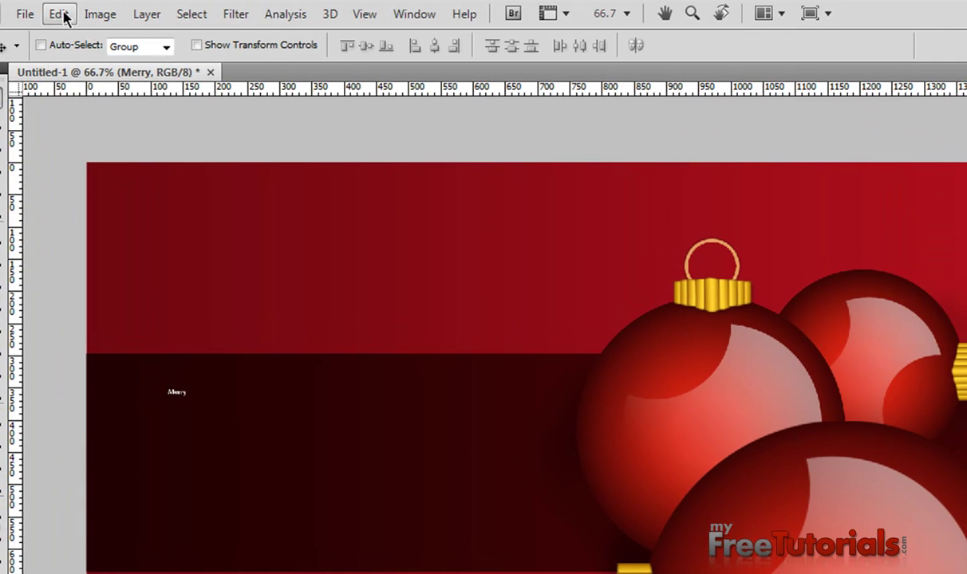
{"action": "left_click", "coordinate": [59, 16]}
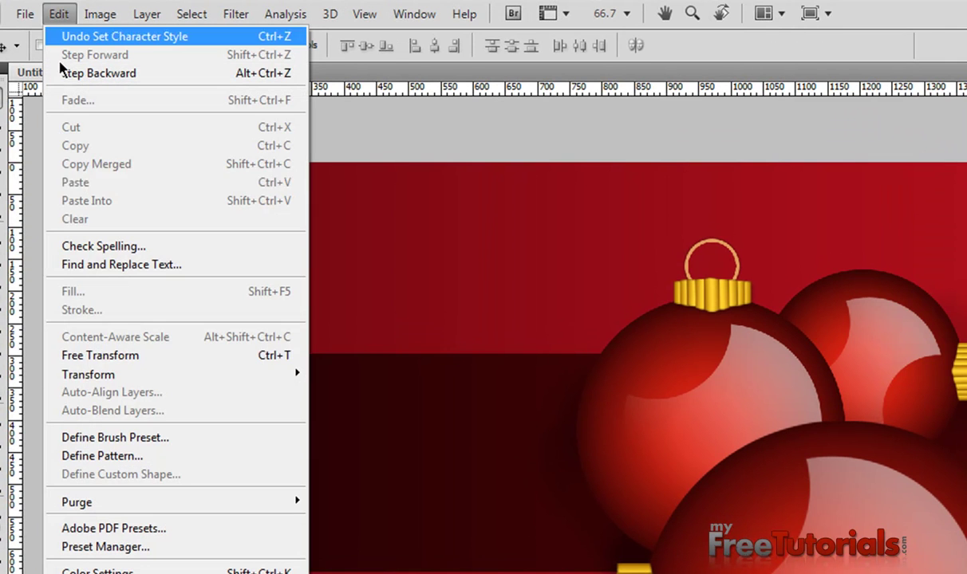
Enlarge the word Merry greatly and slant it to about -34°
{"action": "left_click", "coordinate": [134, 355]}
{"action": "mouse_move", "coordinate": [188, 389]}
{"action": "left_mouse_down"}
{"action": "mouse_move", "coordinate": [494, 544]}
{"action": "mouse_move", "coordinate": [396, 467]}
{"action": "left_mouse_up"}
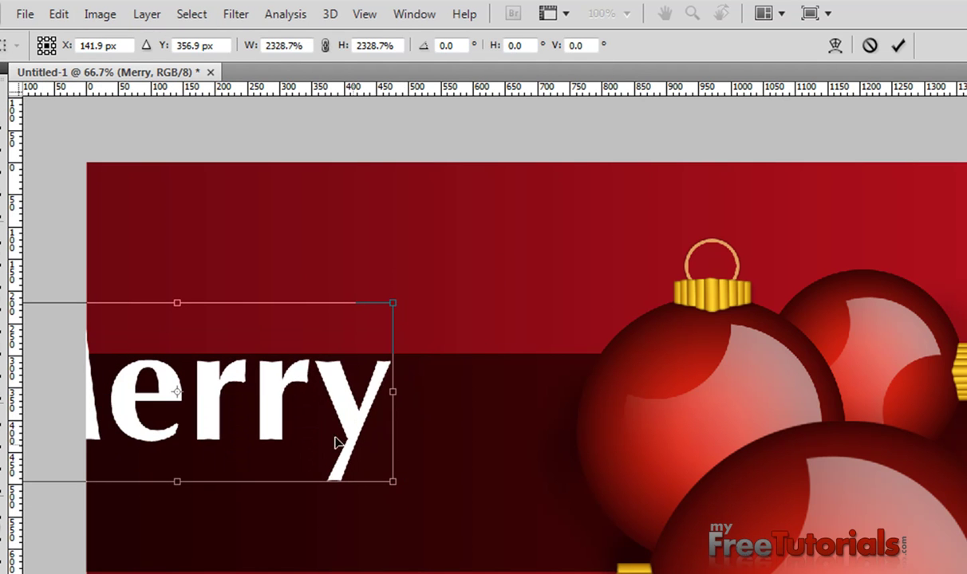
{"action": "mouse_move", "coordinate": [331, 441]}
{"action": "left_mouse_down"}
{"action": "mouse_move", "coordinate": [472, 393]}
{"action": "mouse_move", "coordinate": [507, 394]}
{"action": "left_mouse_up"}
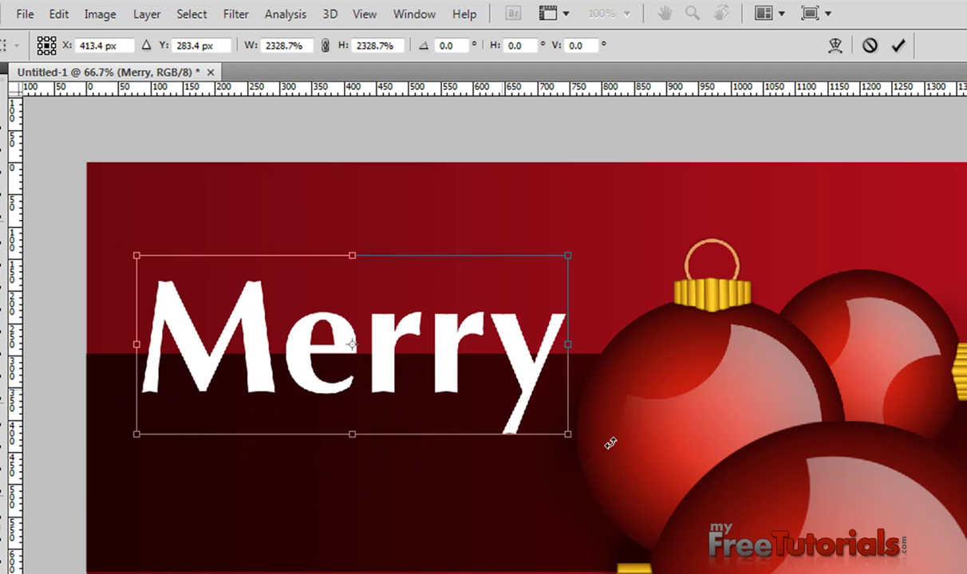
{"action": "left_click_drag", "start_coordinate": [605, 444], "coordinate": [654, 276]}
{"action": "left_click_drag", "start_coordinate": [448, 303], "coordinate": [414, 323]}
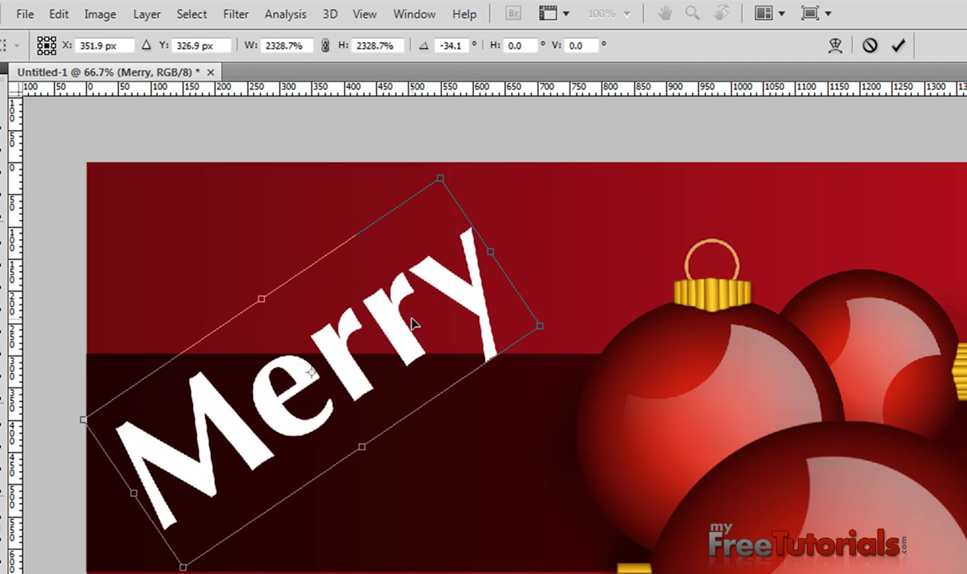
{"action": "mouse_move", "coordinate": [545, 315]}
{"action": "left_mouse_down"}
{"action": "mouse_move", "coordinate": [533, 293]}
{"action": "mouse_move", "coordinate": [499, 334]}
{"action": "left_mouse_up"}
Refine Merry's tilt to about -40°, nudge it into place, and apply the transform
{"action": "key", "text": "ctrl+z"}
{"action": "mouse_move", "coordinate": [435, 317]}
{"action": "left_mouse_down"}
{"action": "mouse_move", "coordinate": [428, 287]}
{"action": "mouse_move", "coordinate": [444, 313]}
{"action": "left_mouse_up"}
{"action": "left_click_drag", "start_coordinate": [543, 308], "coordinate": [539, 294]}
{"action": "left_click_drag", "start_coordinate": [378, 312], "coordinate": [369, 314]}
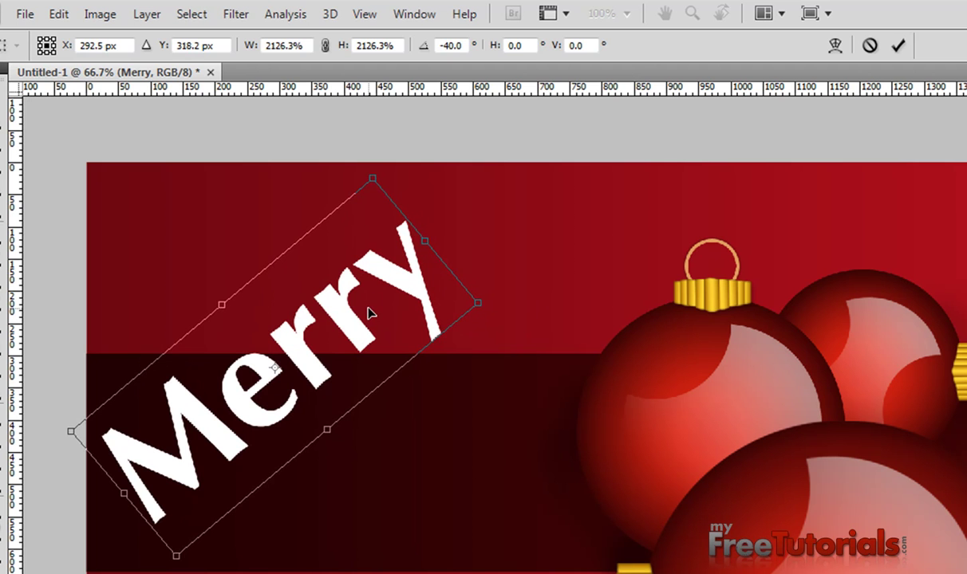
{"action": "key", "text": "Return"}
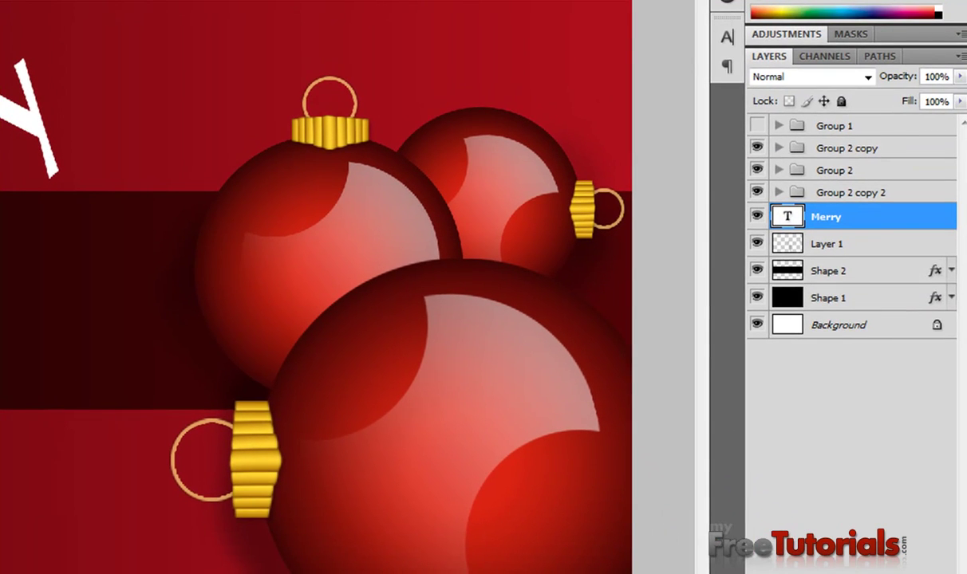
{"action": "key", "text": "Up"}
{"action": "key", "text": "Up"}
{"action": "key", "text": "Up"}
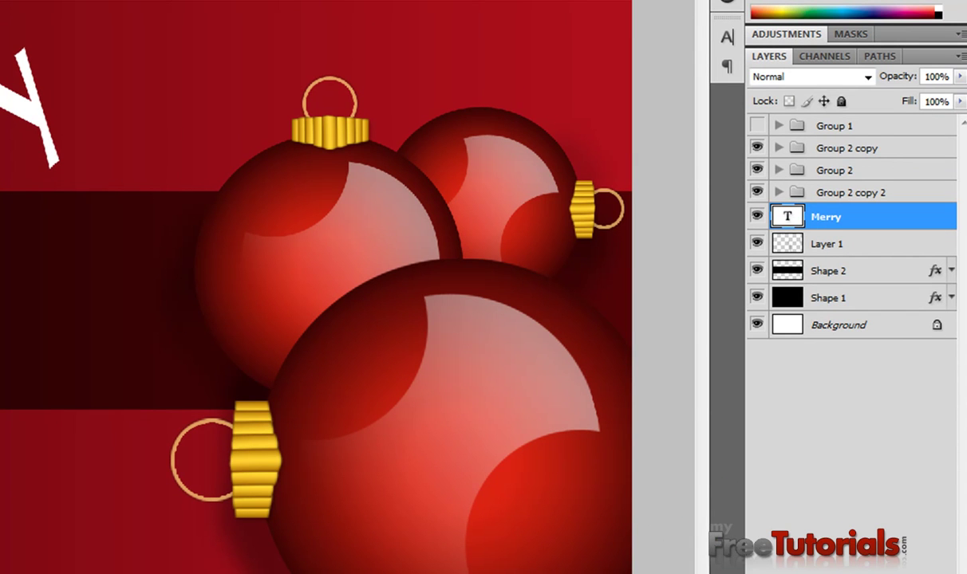
Duplicate the Merry text layer and place the copy just below and left of the original
{"action": "right_click", "coordinate": [867, 223]}
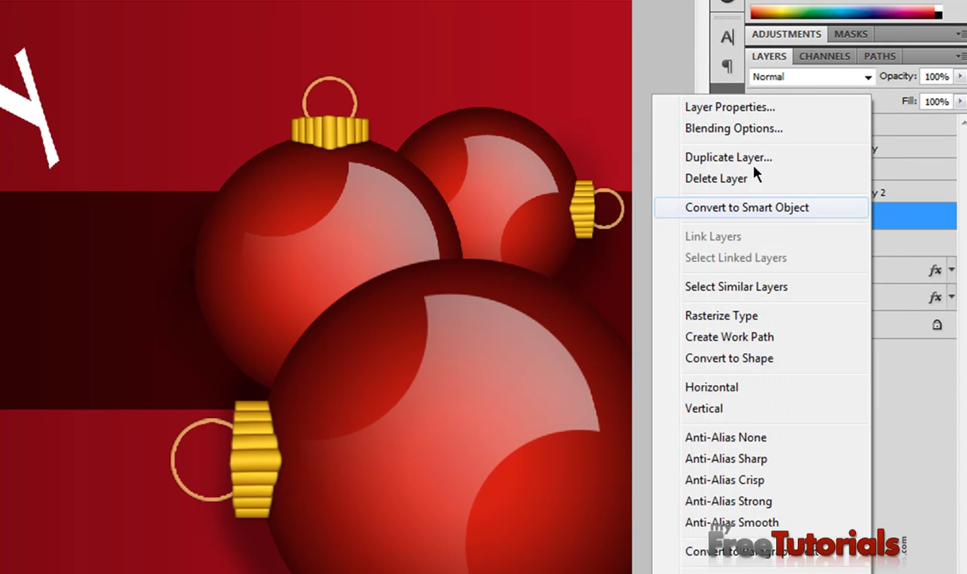
{"action": "left_click", "coordinate": [722, 159]}
{"action": "left_click", "coordinate": [443, 97]}
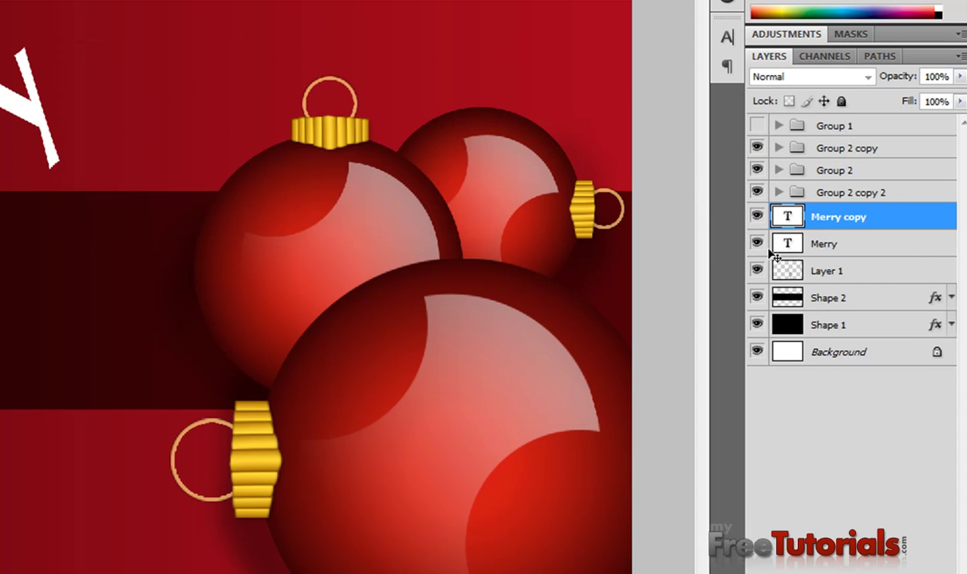
{"action": "left_click_drag", "start_coordinate": [7, 237], "coordinate": [17, 256]}
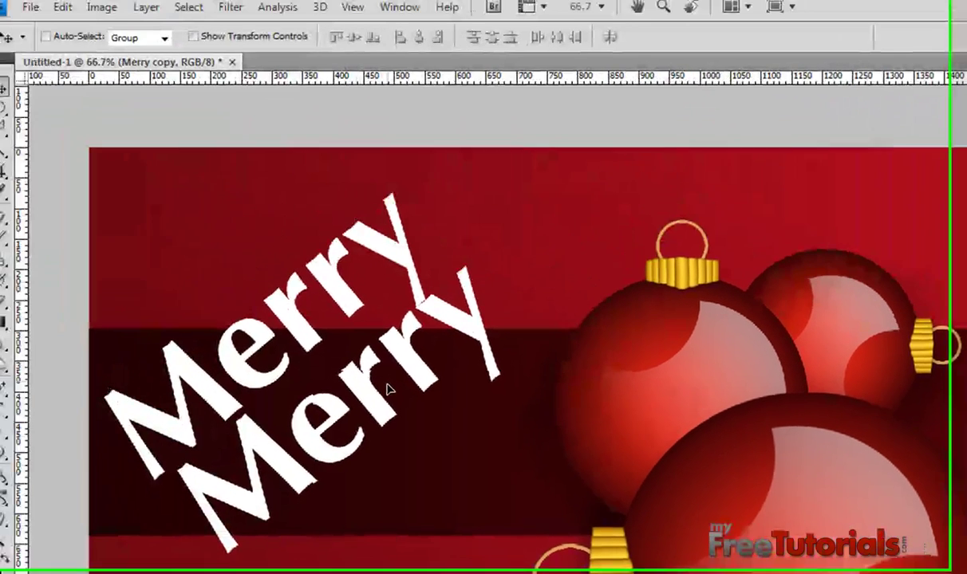
{"action": "left_click_drag", "start_coordinate": [410, 395], "coordinate": [397, 414]}
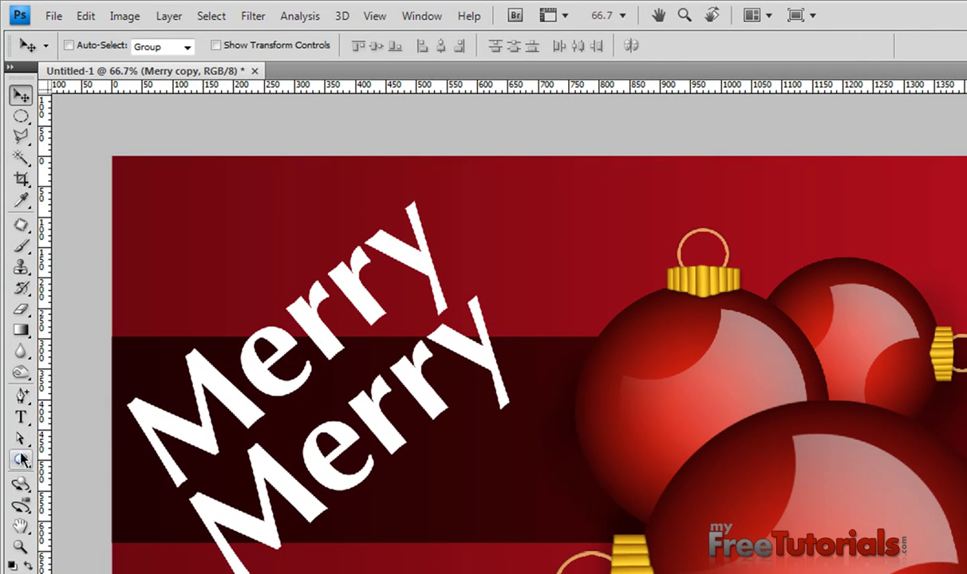
Retype the copied text as 'Christmas', fixing a misspelling, and commit it
{"action": "left_click", "coordinate": [23, 418]}
{"action": "left_click", "coordinate": [320, 435]}
{"action": "key", "text": "BackSpace"}
{"action": "type", "text": "C"}
{"action": "key", "text": "Delete"}
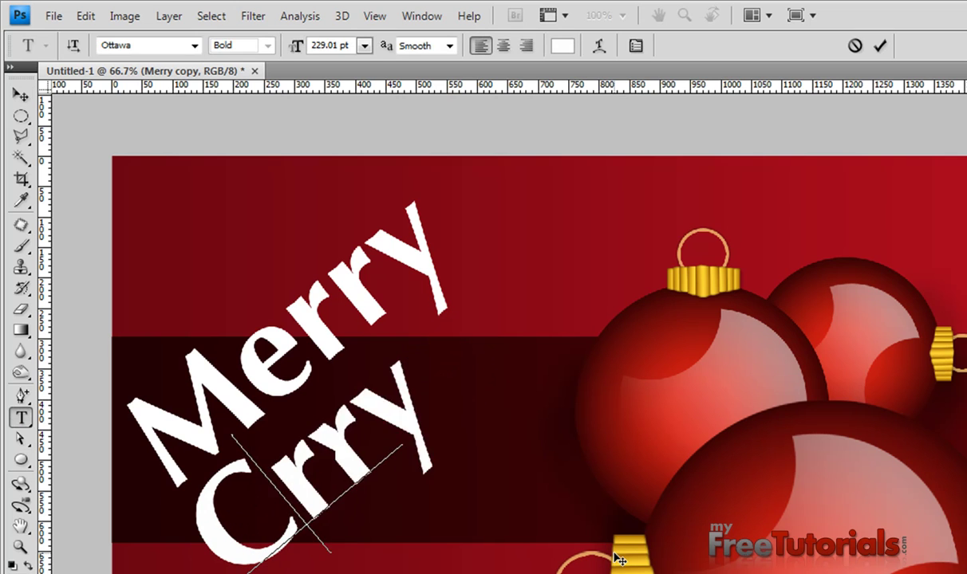
{"action": "key", "text": "Delete"}
{"action": "key", "text": "Delete"}
{"action": "key", "text": "Delete"}
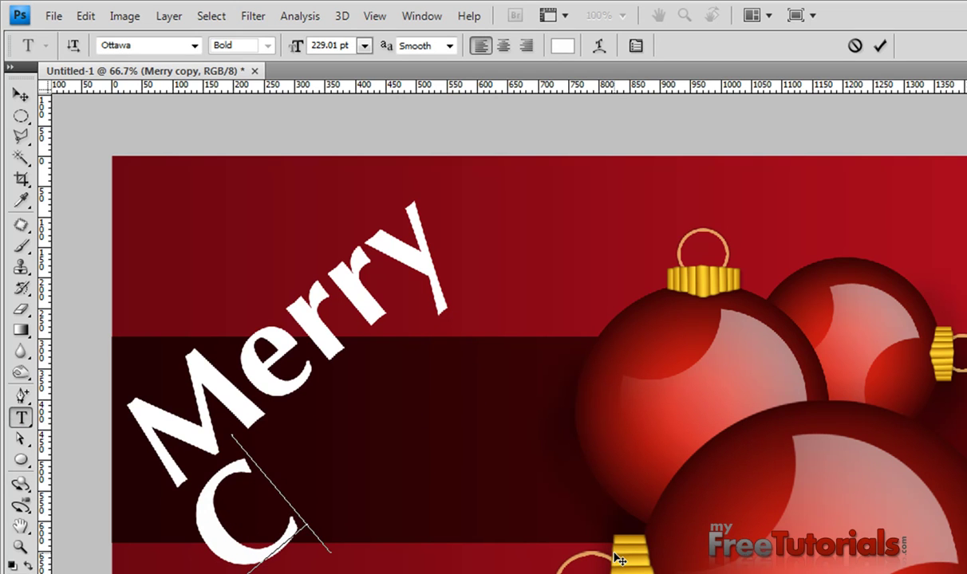
{"action": "type", "text": "hirst"}
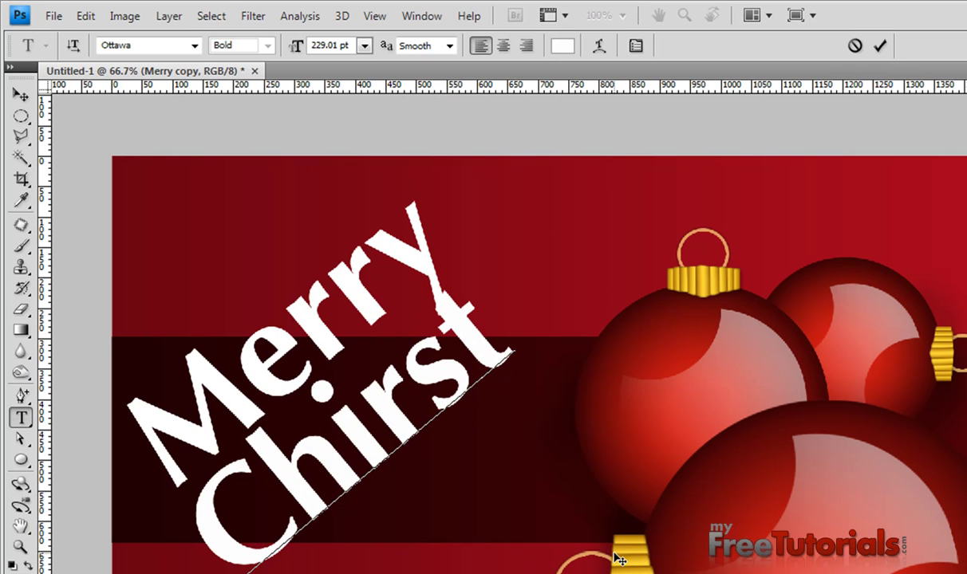
{"action": "type", "text": "mas"}
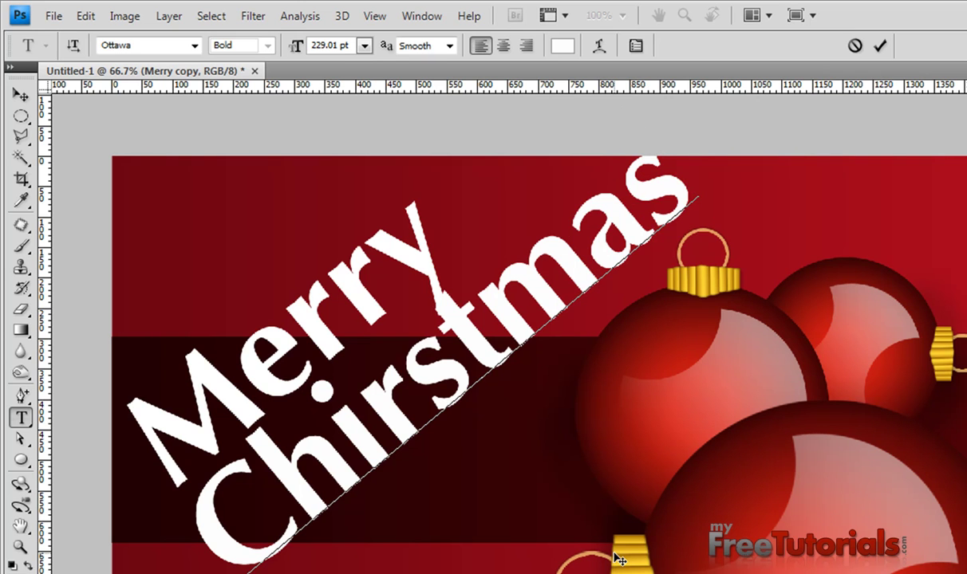
{"action": "key", "text": "BackSpace"}
{"action": "key", "text": "BackSpace"}
{"action": "key", "text": "BackSpace"}
{"action": "key", "text": "BackSpace"}
{"action": "key", "text": "BackSpace"}
{"action": "key", "text": "BackSpace"}
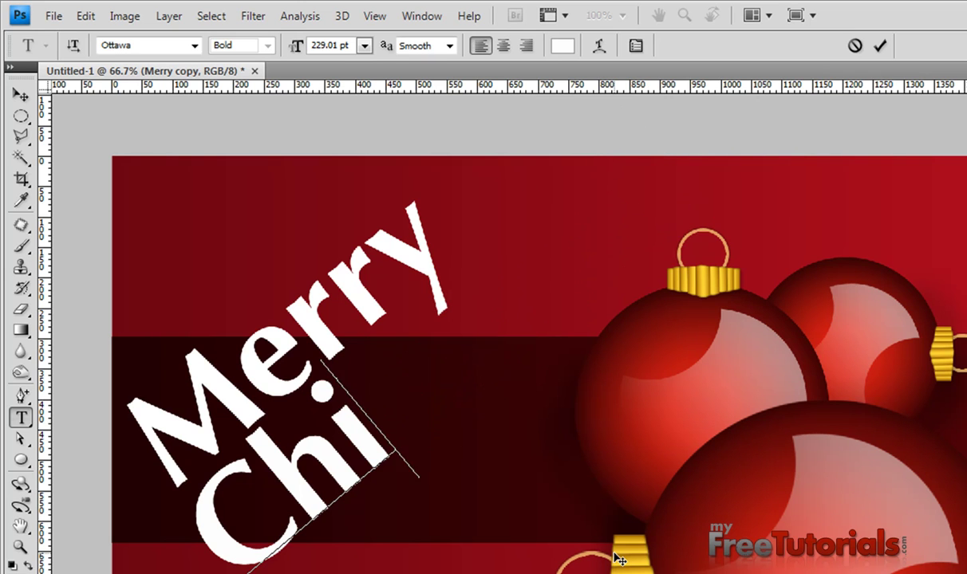
{"action": "key", "text": "BackSpace"}
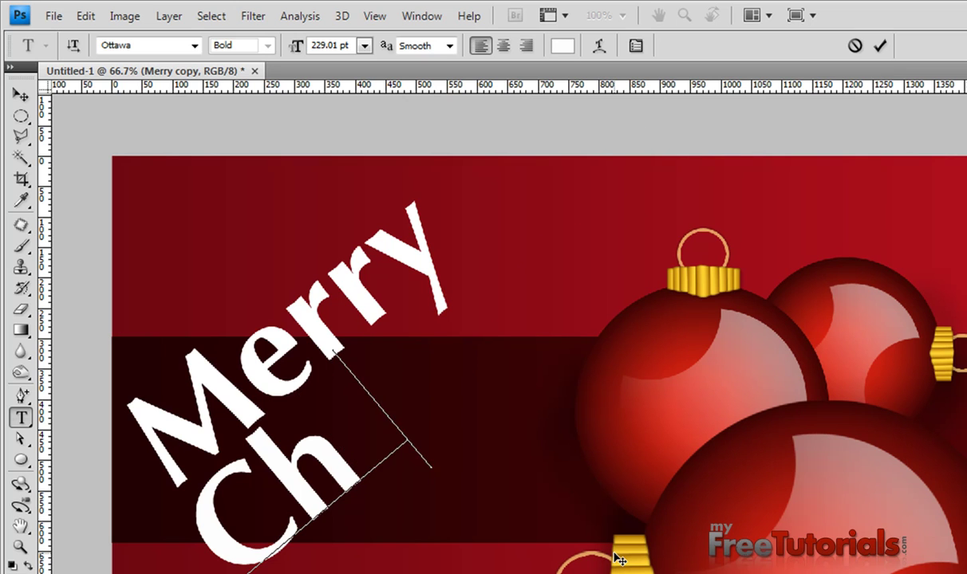
{"action": "type", "text": "ri"}
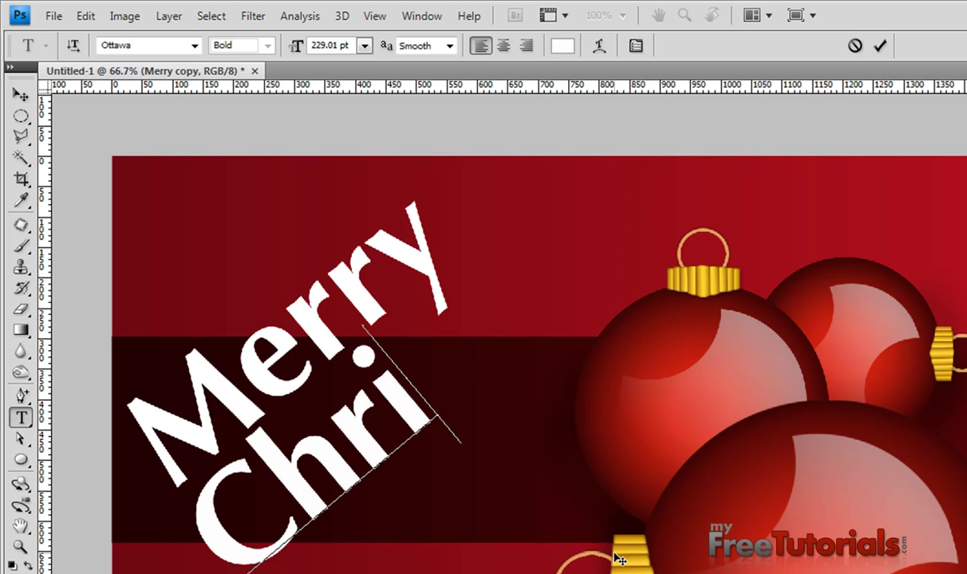
{"action": "type", "text": "stma"}
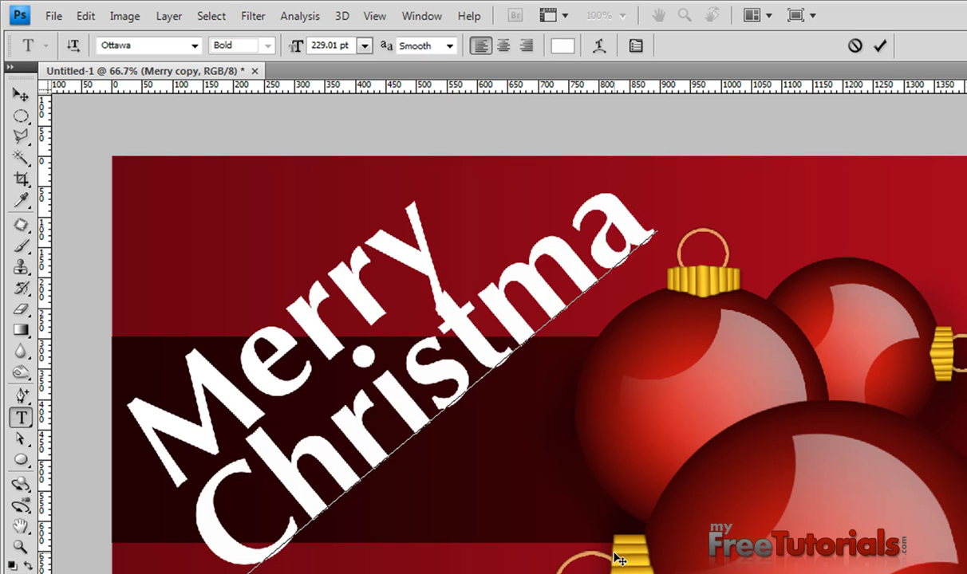
{"action": "type", "text": "s"}
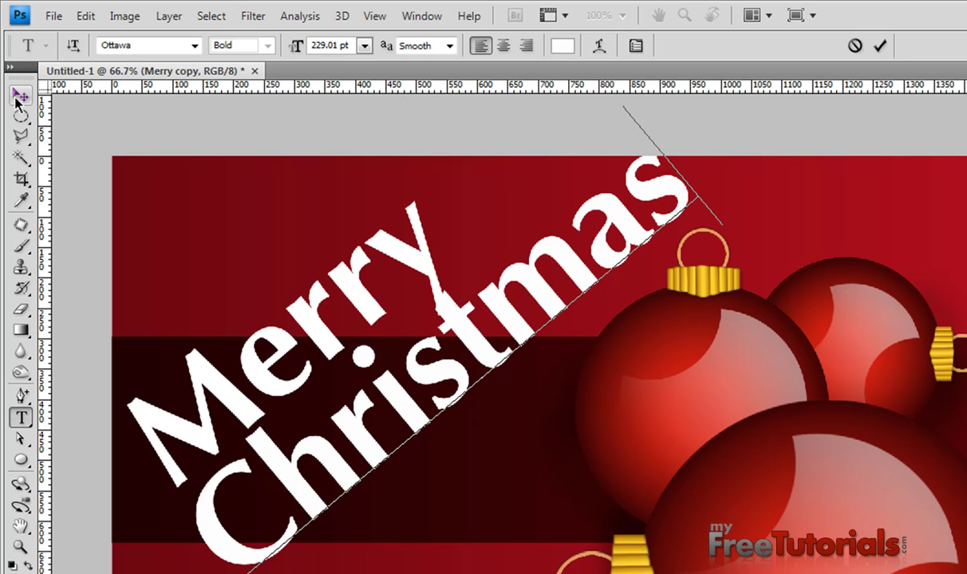
{"action": "left_click", "coordinate": [19, 96]}
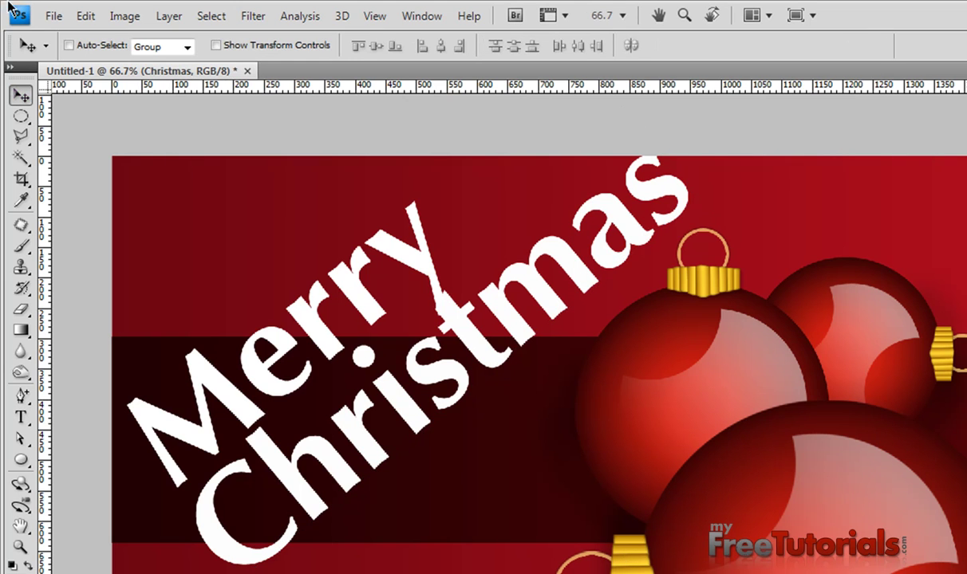
Scale the Christmas text to about 86% and nudge it down-left
{"action": "left_click", "coordinate": [83, 18]}
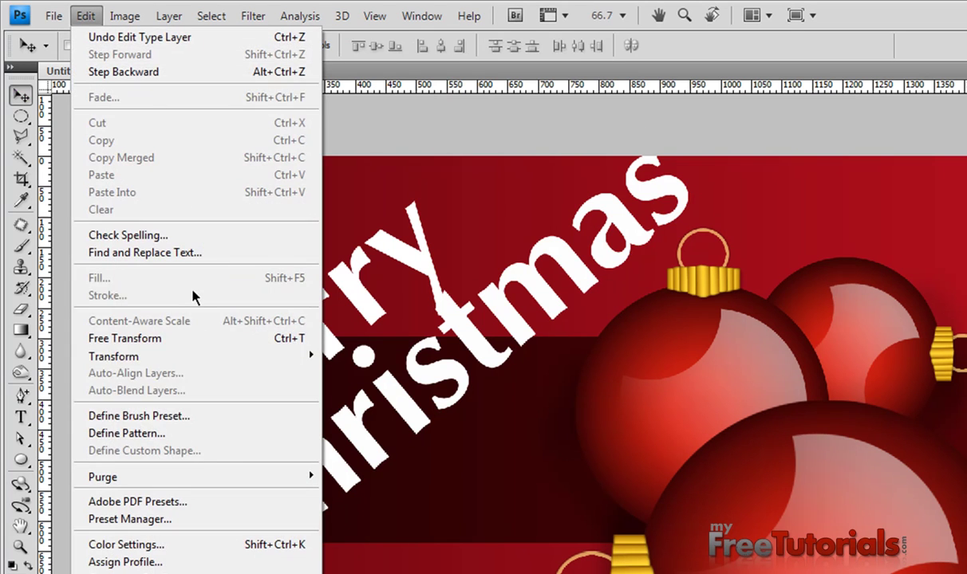
{"action": "left_click", "coordinate": [159, 338]}
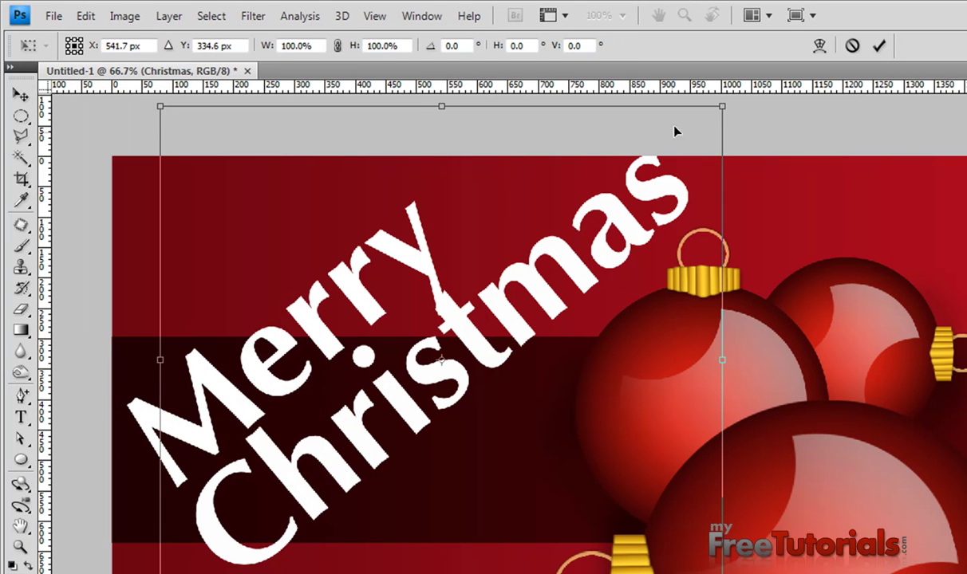
{"action": "mouse_move", "coordinate": [713, 113]}
{"action": "left_mouse_down"}
{"action": "mouse_move", "coordinate": [659, 172]}
{"action": "mouse_move", "coordinate": [633, 174]}
{"action": "left_mouse_up"}
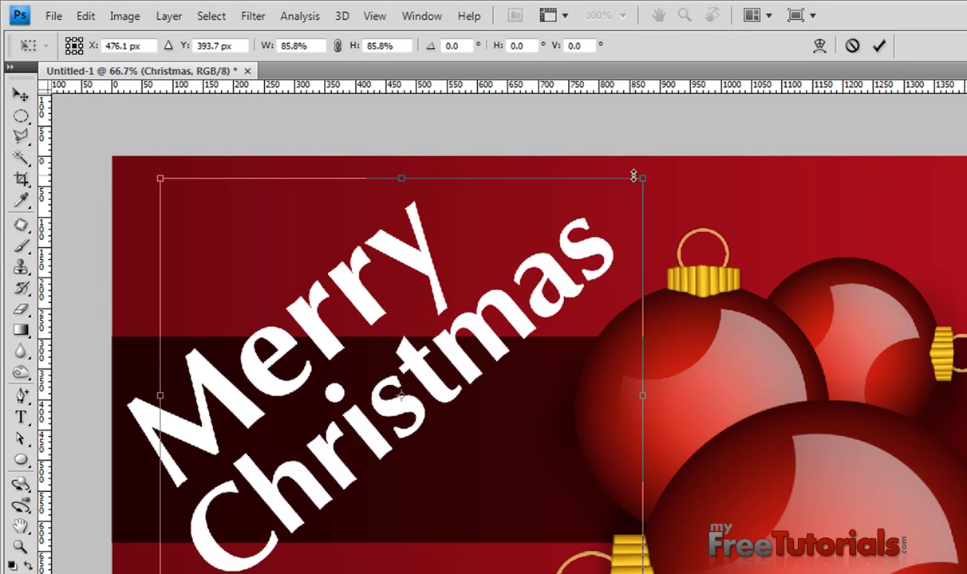
{"action": "key", "text": "Return"}
{"action": "left_click_drag", "start_coordinate": [436, 348], "coordinate": [455, 394]}
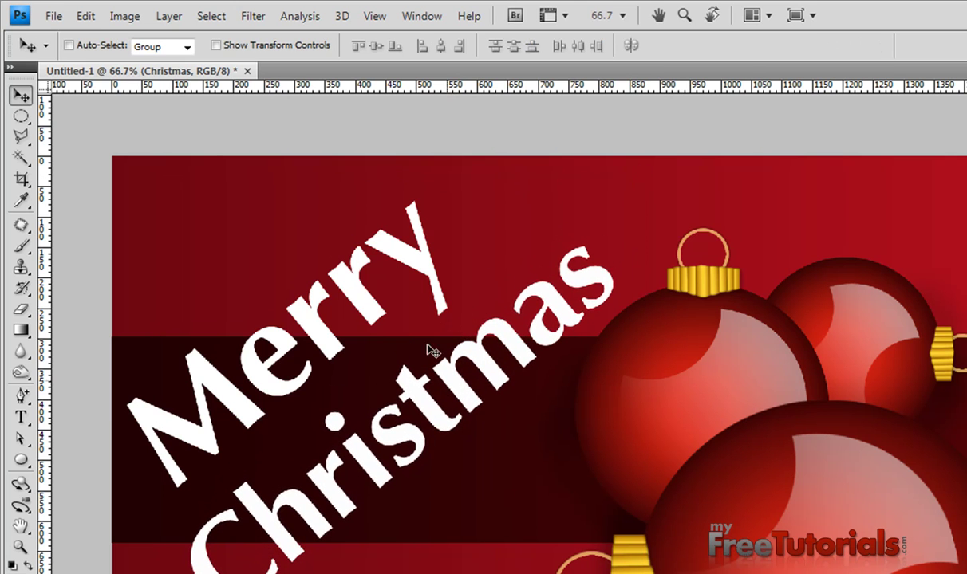
Scale the Merry text to about 94% and nudge it down-left
{"action": "left_click", "coordinate": [354, 291], "text": "ctrl"}
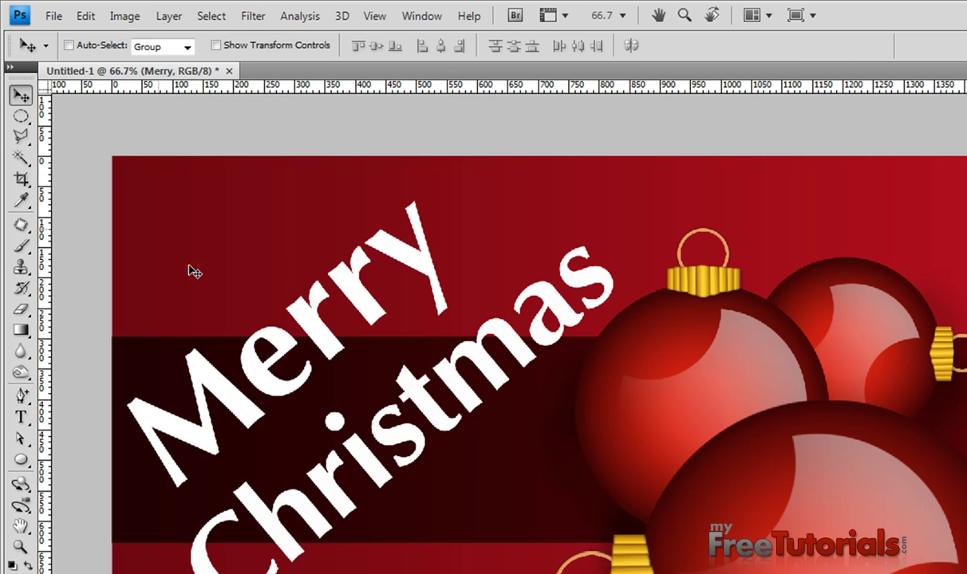
{"action": "key", "text": "ctrl+t"}
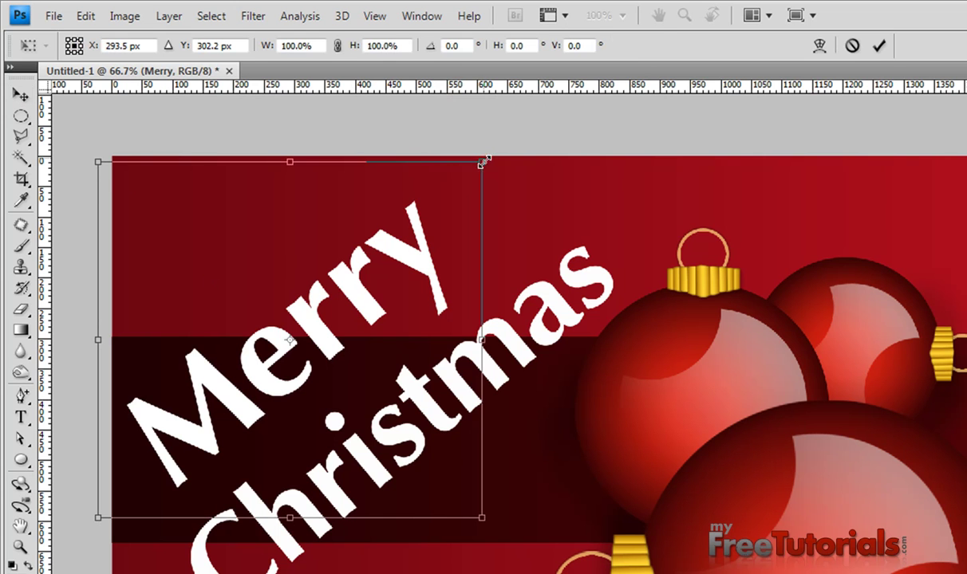
{"action": "left_click_drag", "start_coordinate": [483, 160], "coordinate": [469, 188]}
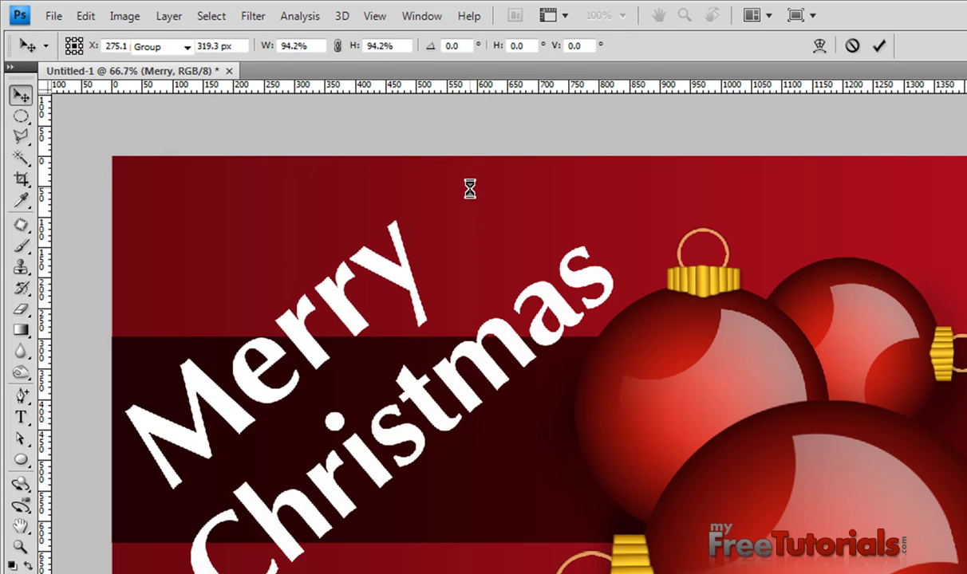
{"action": "left_click_drag", "start_coordinate": [309, 323], "coordinate": [315, 361]}
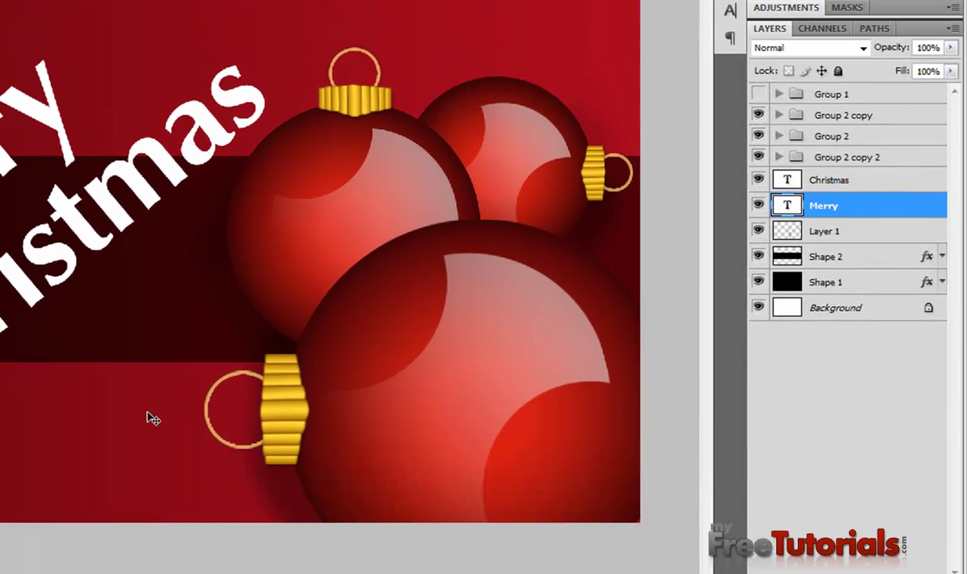
Copy the Shape 1 layer style and paste it onto the Merry layer
{"action": "right_click", "coordinate": [894, 282]}
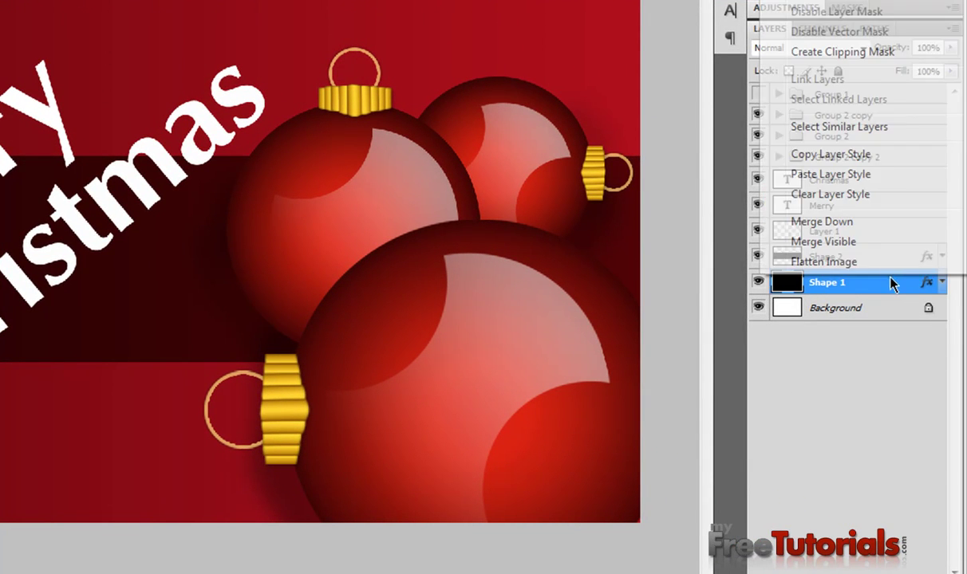
{"action": "left_click", "coordinate": [845, 155]}
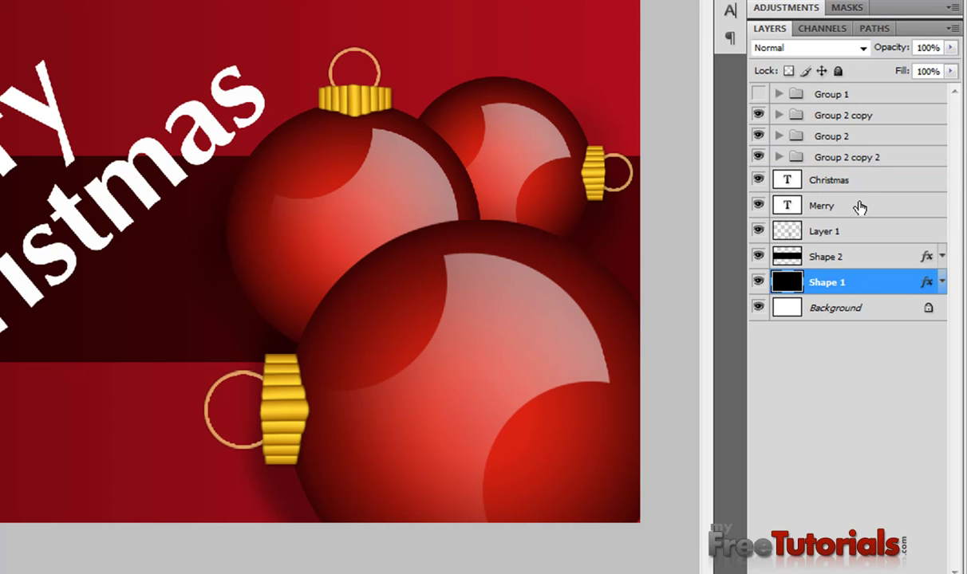
{"action": "right_click", "coordinate": [860, 206]}
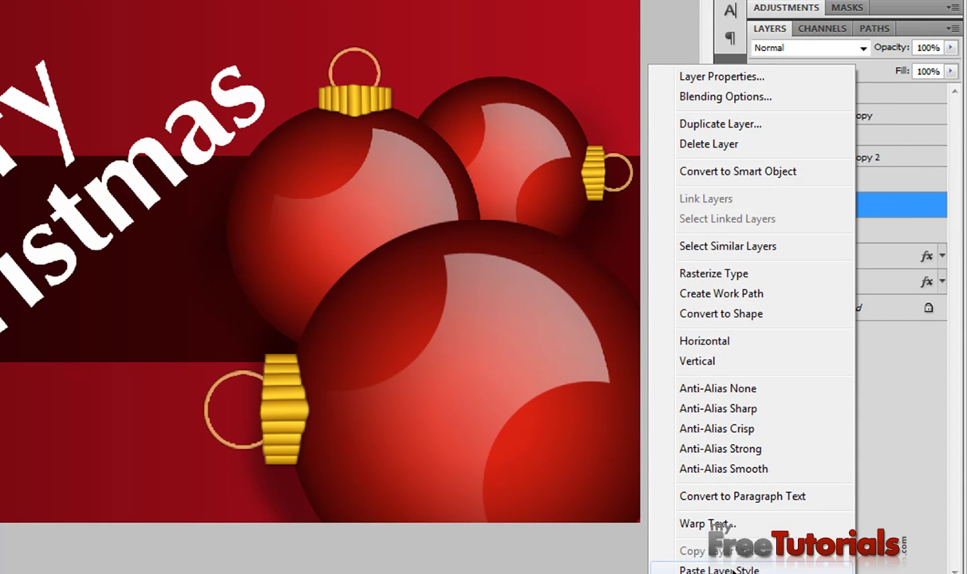
{"action": "left_click", "coordinate": [732, 570]}
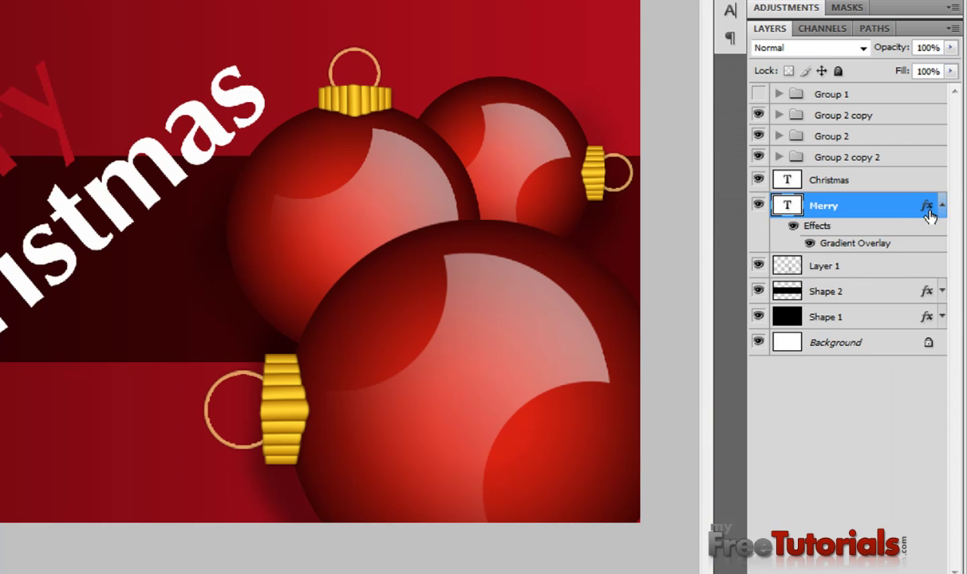
Set Merry's gradient overlay angle to 90° and its start stop to dark red #690e16
{"action": "double_click", "coordinate": [766, 242]}
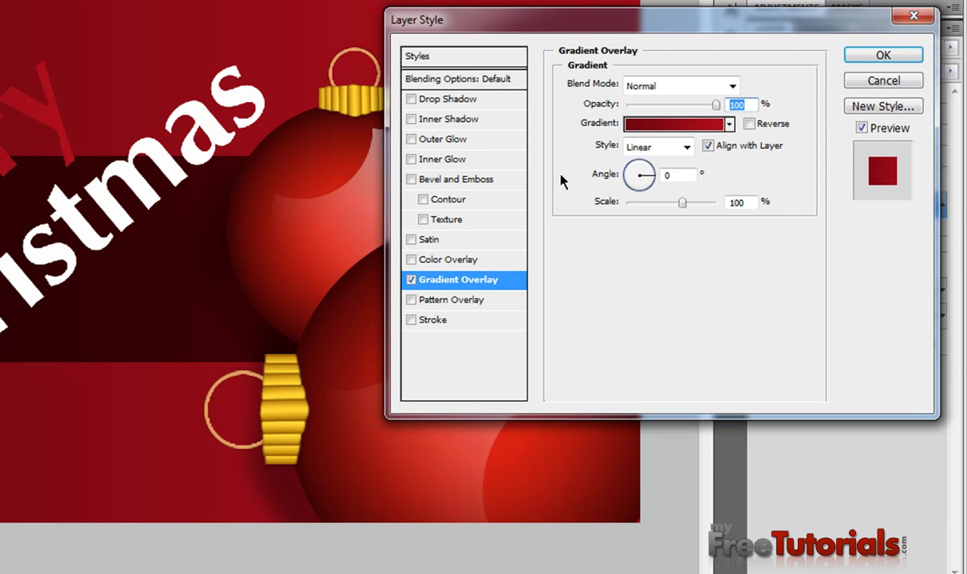
{"action": "left_click_drag", "start_coordinate": [522, 21], "coordinate": [487, 0]}
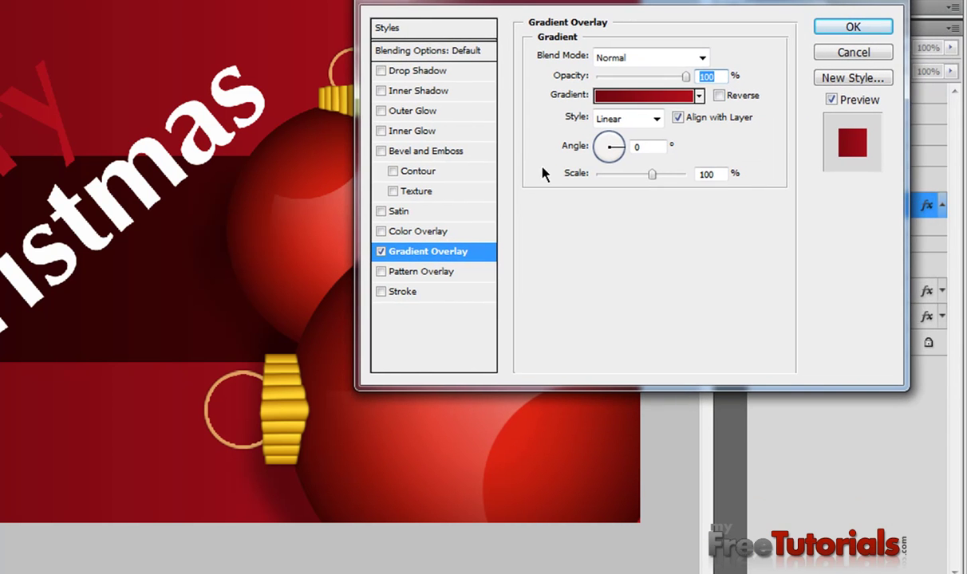
{"action": "left_click", "coordinate": [653, 146]}
{"action": "type", "text": "9"}
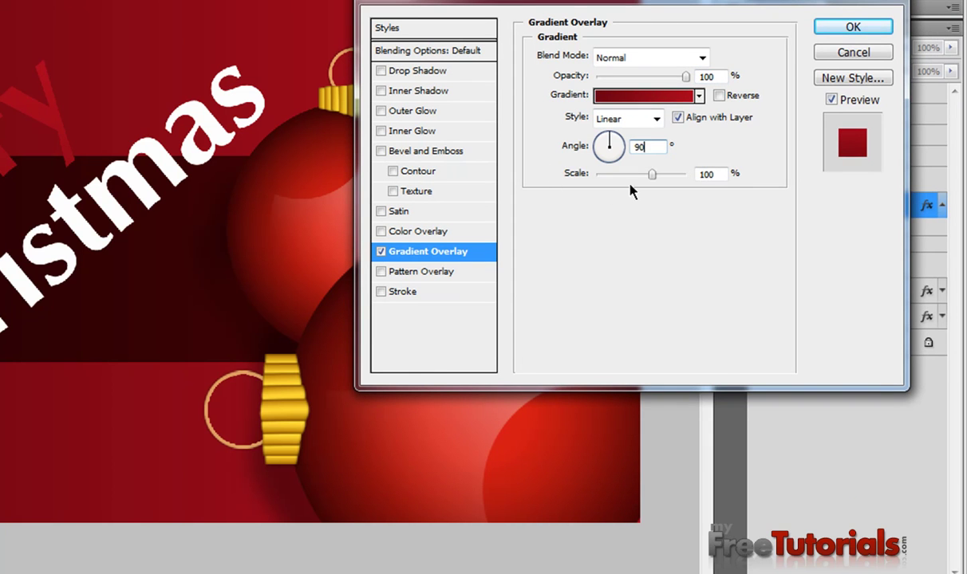
{"action": "left_click", "coordinate": [634, 96]}
{"action": "left_click", "coordinate": [471, 296]}
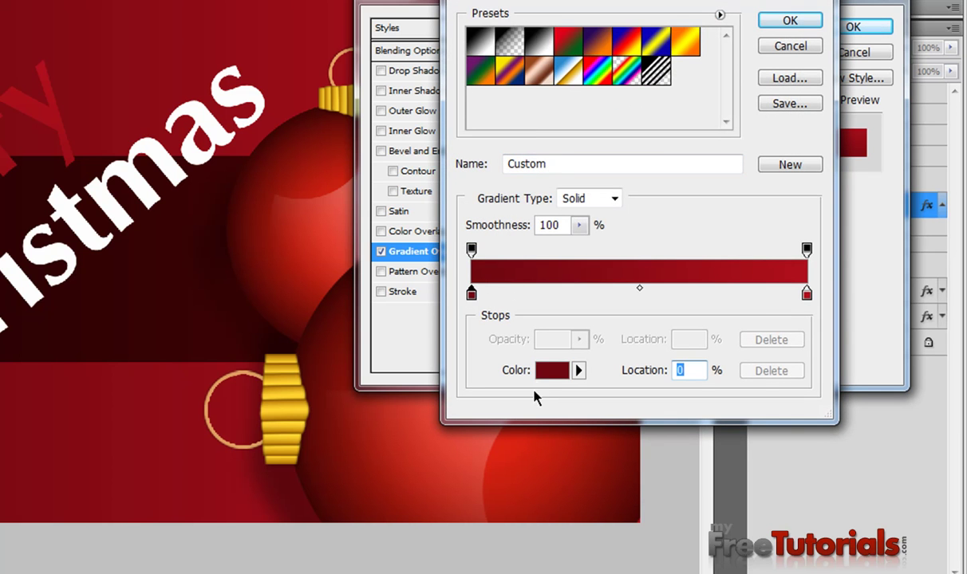
{"action": "left_click", "coordinate": [552, 370]}
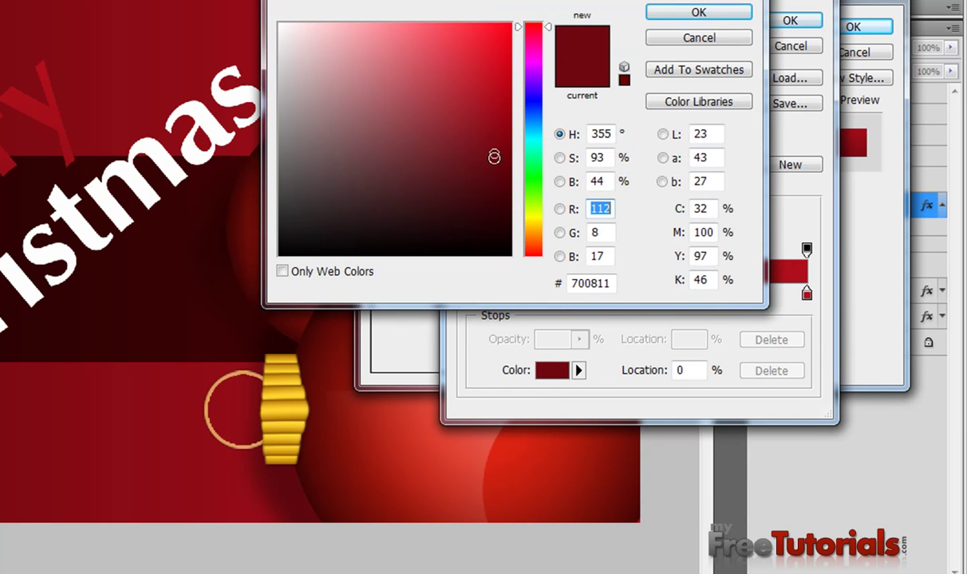
{"action": "left_click_drag", "start_coordinate": [493, 152], "coordinate": [479, 160]}
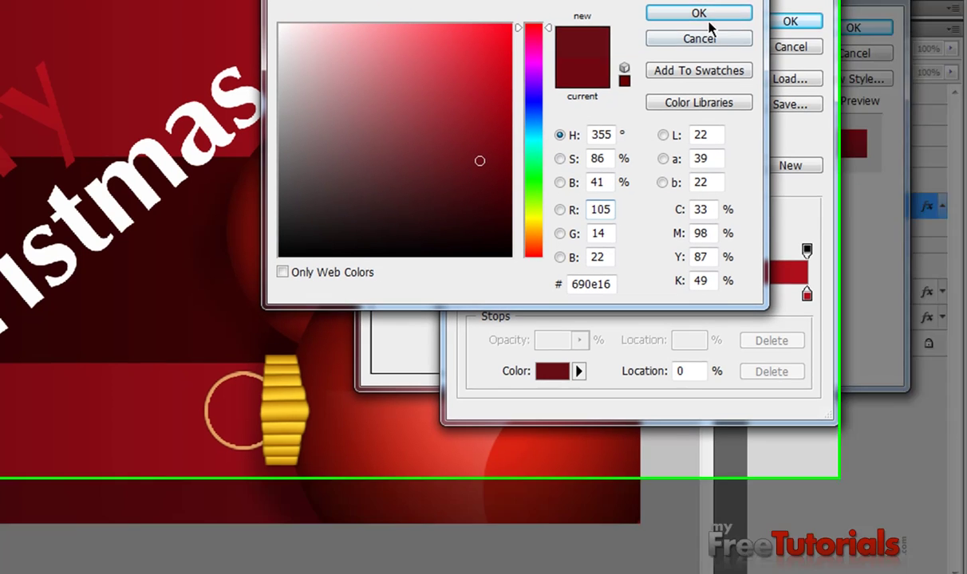
{"action": "left_click", "coordinate": [684, 12]}
Make the gradient's end stop bright red #d00b1a and accept the gradient
{"action": "left_click", "coordinate": [937, 394]}
{"action": "left_click", "coordinate": [689, 471]}
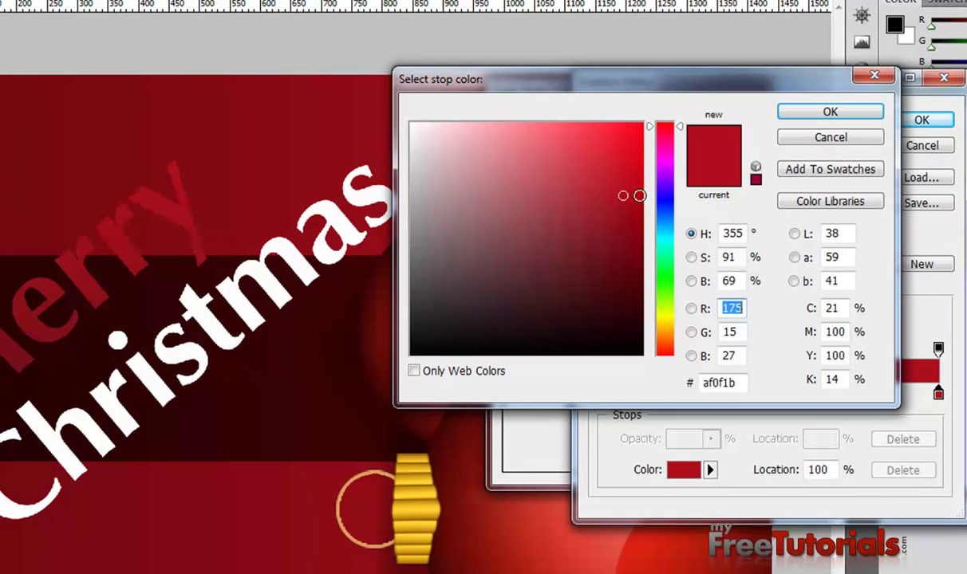
{"action": "left_click", "coordinate": [628, 174]}
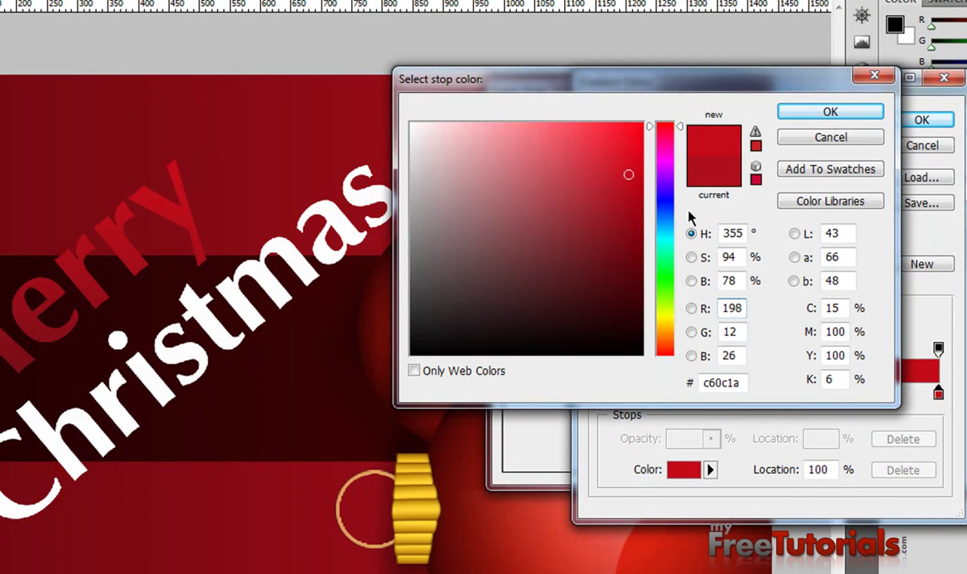
{"action": "left_click", "coordinate": [630, 165]}
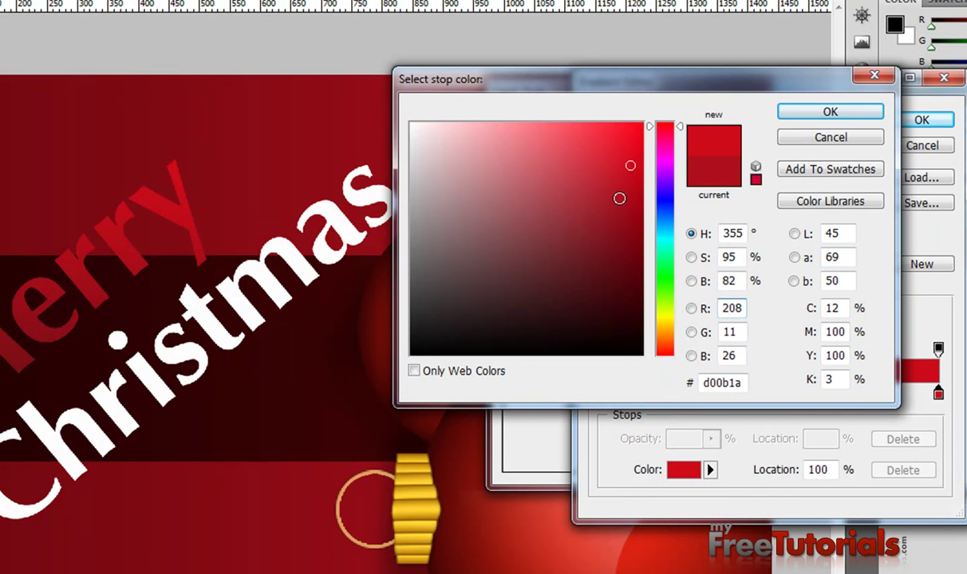
{"action": "left_click", "coordinate": [850, 111]}
{"action": "left_click", "coordinate": [907, 121]}
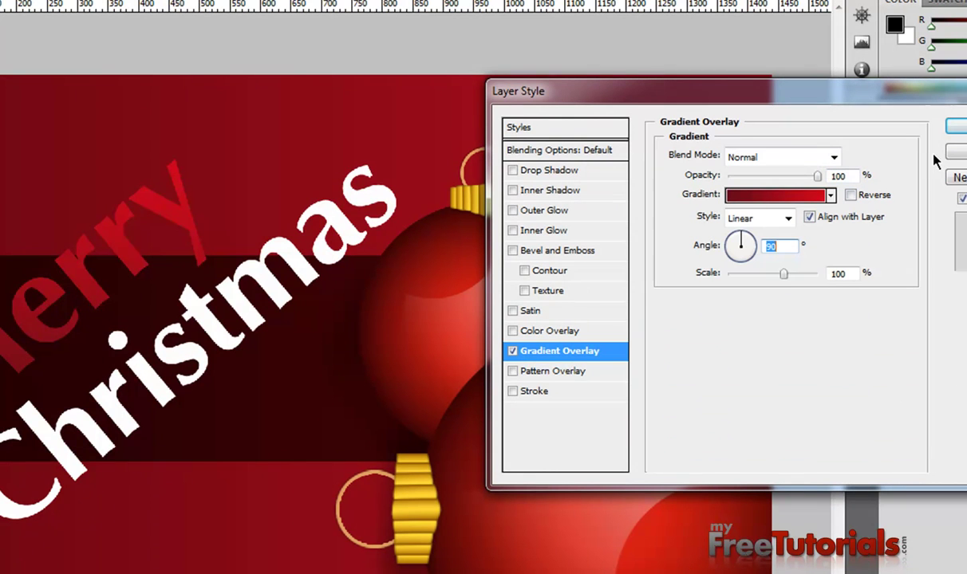
Try a white 3 px stroke on Merry, then discard it and commit the gradient-only style
{"action": "left_click", "coordinate": [539, 394]}
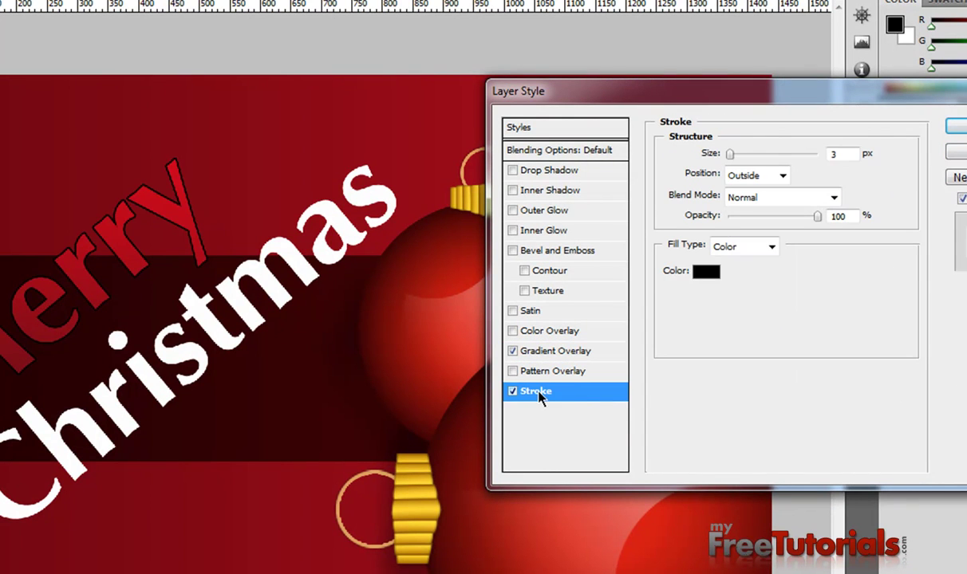
{"action": "double_click", "coordinate": [836, 154]}
{"action": "left_click", "coordinate": [705, 272]}
{"action": "left_click", "coordinate": [411, 124]}
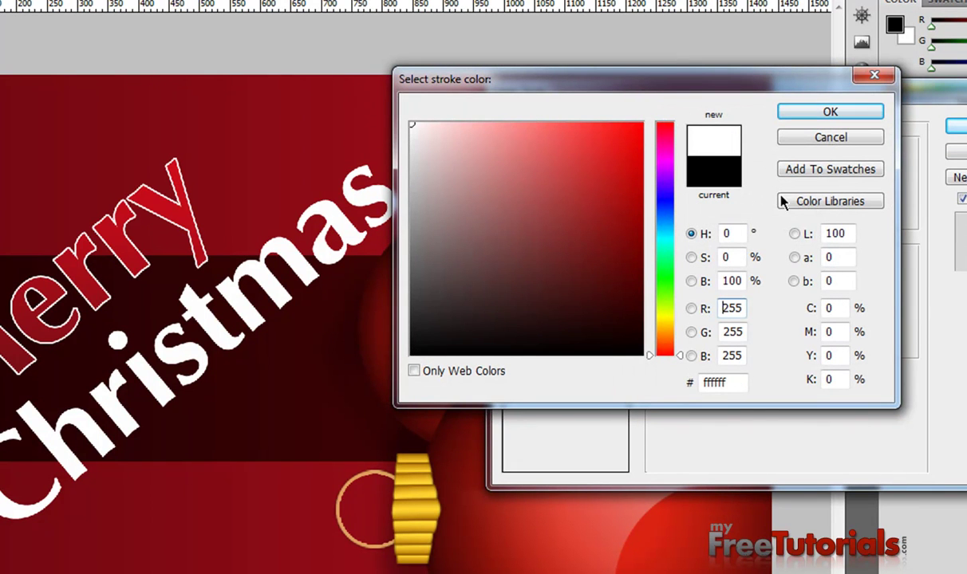
{"action": "left_click", "coordinate": [811, 142]}
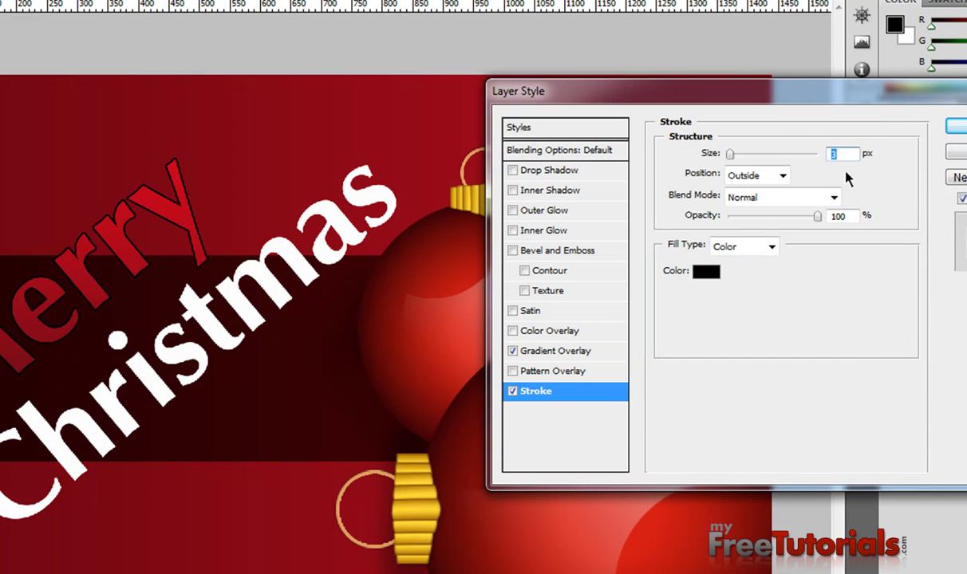
{"action": "left_click", "coordinate": [513, 391]}
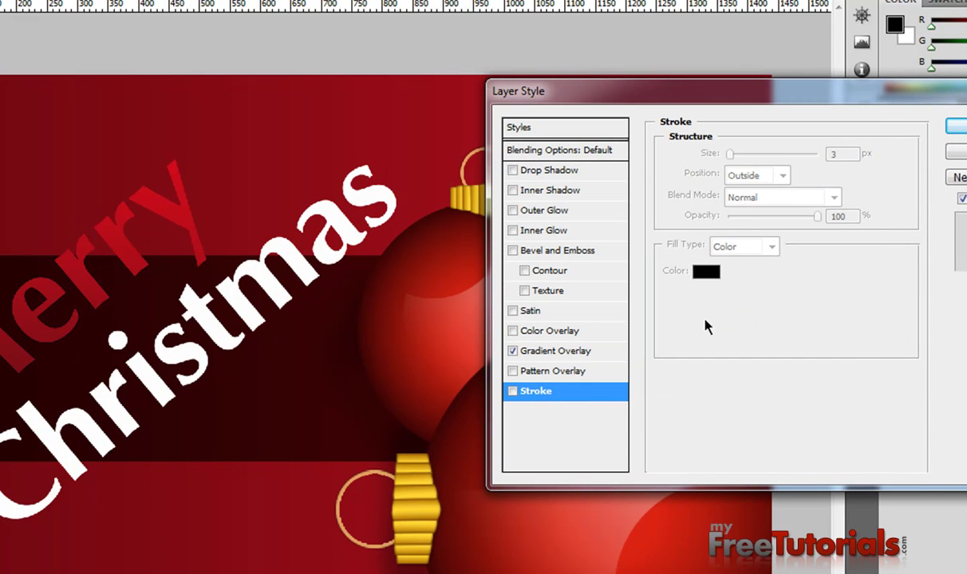
{"action": "left_click", "coordinate": [953, 126]}
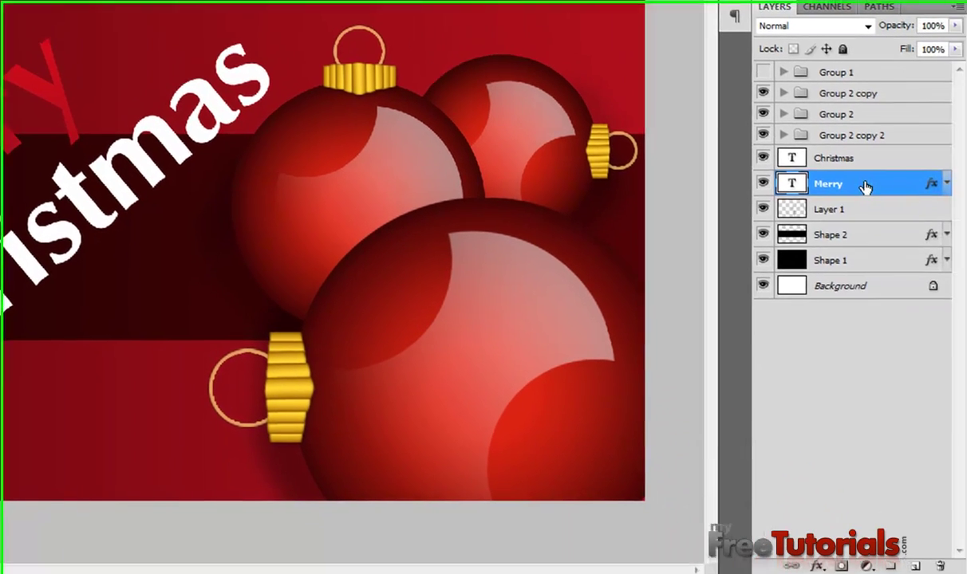
Copy Merry's layer style and paste it onto the Christmas layer
{"action": "right_click", "coordinate": [926, 276]}
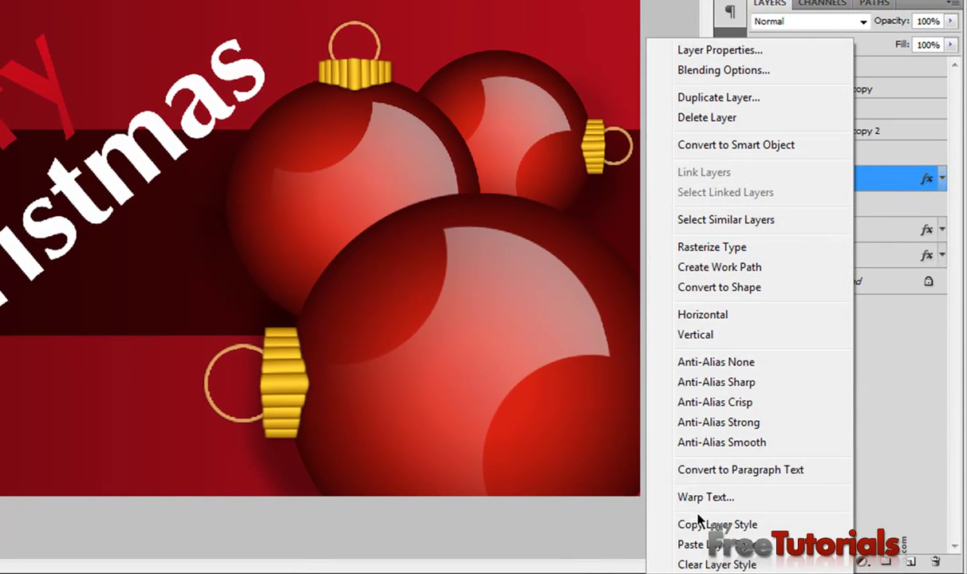
{"action": "left_click", "coordinate": [700, 523]}
{"action": "right_click", "coordinate": [848, 158]}
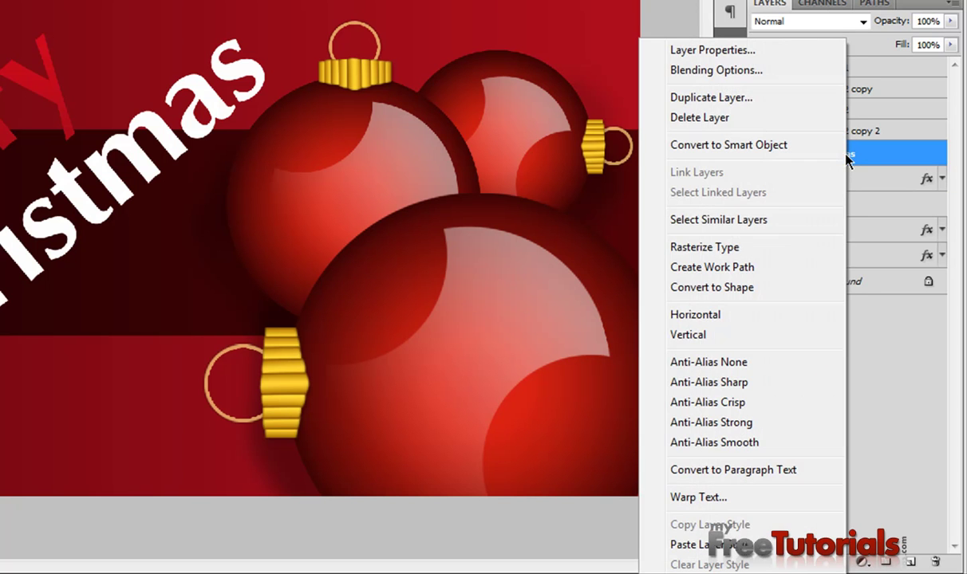
{"action": "left_click", "coordinate": [662, 545]}
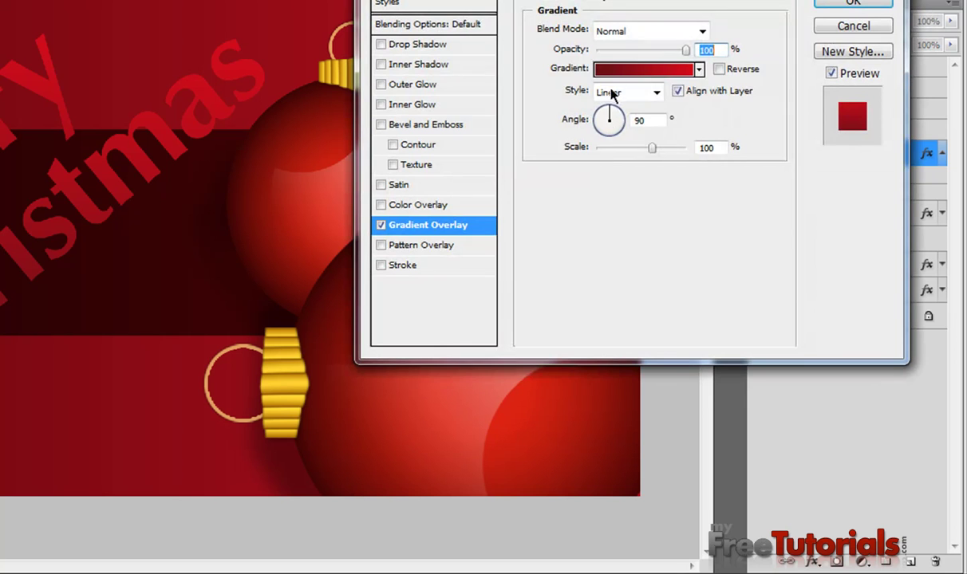
Change the Christmas gradient's dark stop to brownish red #491b1f and confirm all dialogs
{"action": "left_click", "coordinate": [573, 73]}
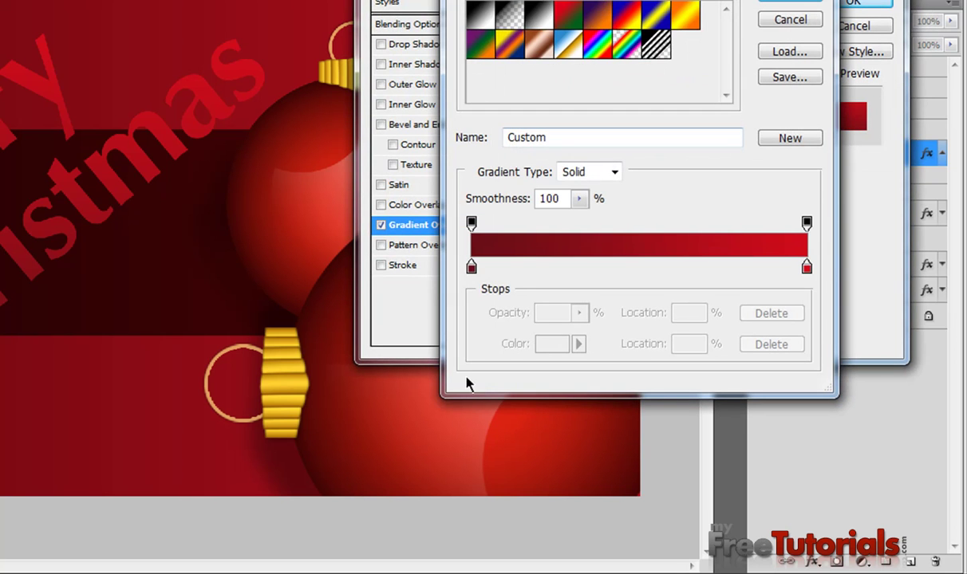
{"action": "left_click", "coordinate": [471, 268]}
{"action": "left_click", "coordinate": [552, 344]}
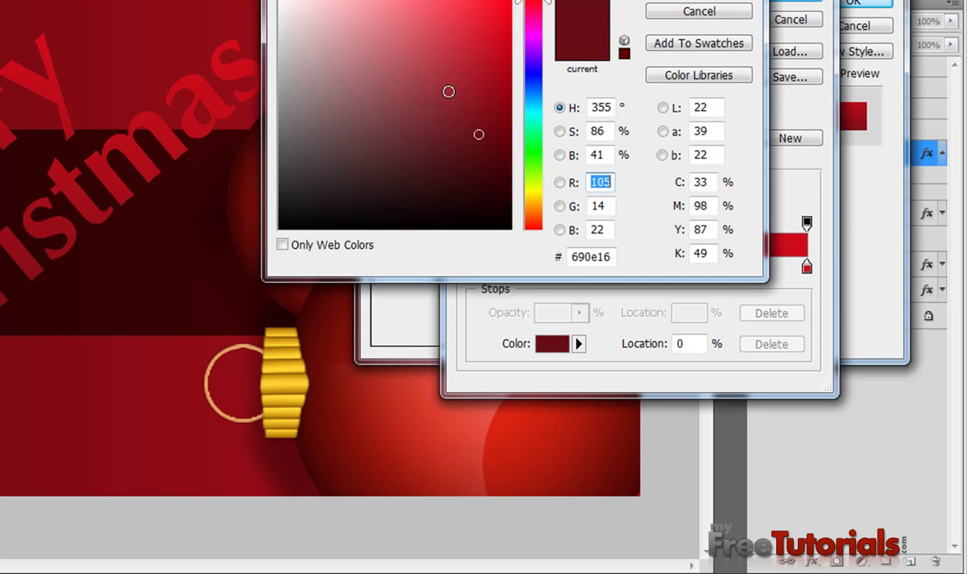
{"action": "left_click_drag", "start_coordinate": [484, 134], "coordinate": [517, 123]}
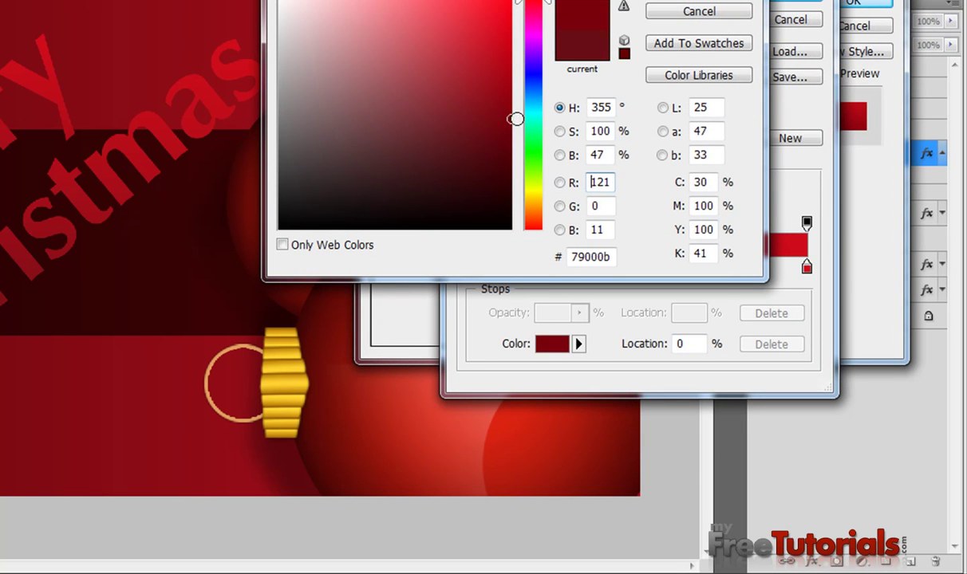
{"action": "left_click_drag", "start_coordinate": [443, 123], "coordinate": [424, 163]}
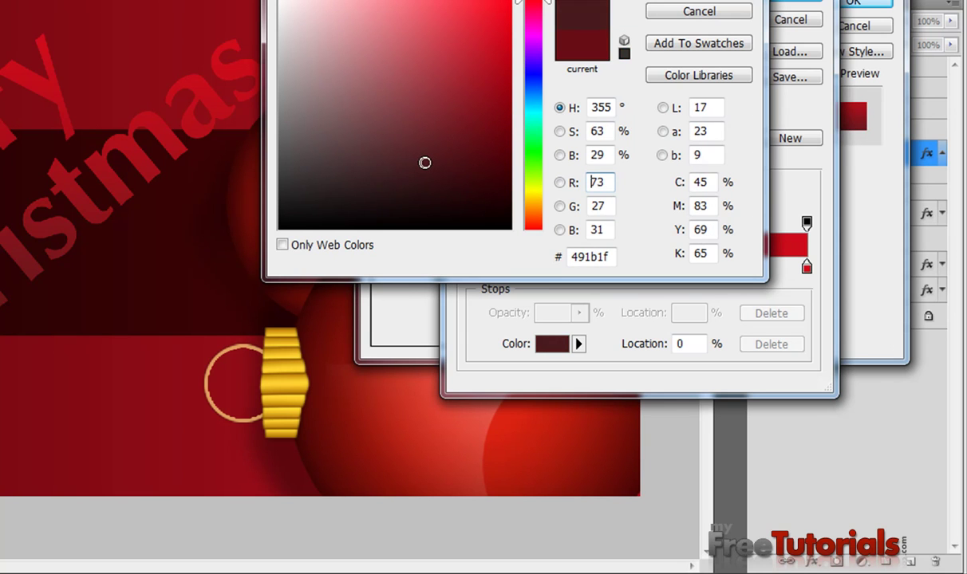
{"action": "left_click", "coordinate": [721, 2]}
{"action": "left_click", "coordinate": [850, 4]}
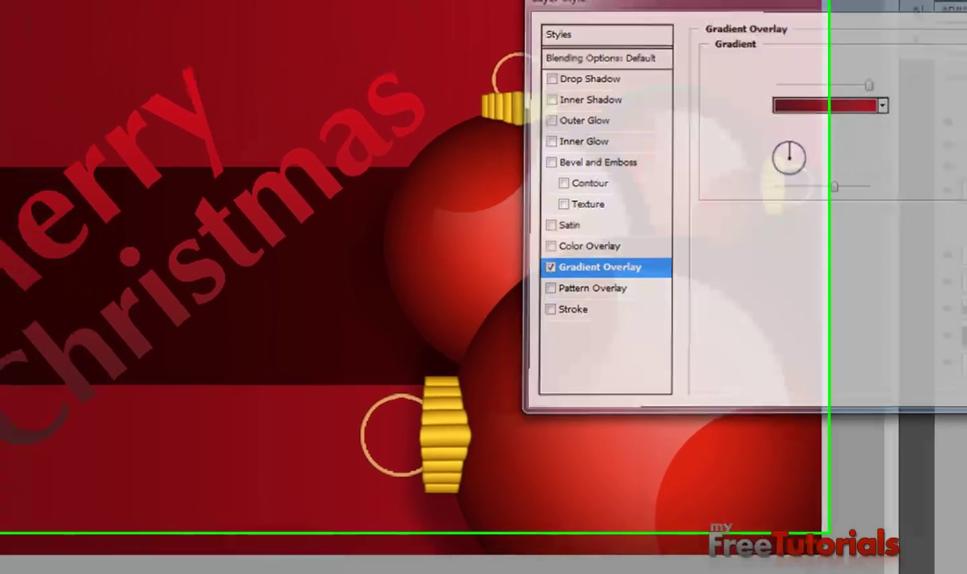
{"action": "left_click", "coordinate": [852, 8]}
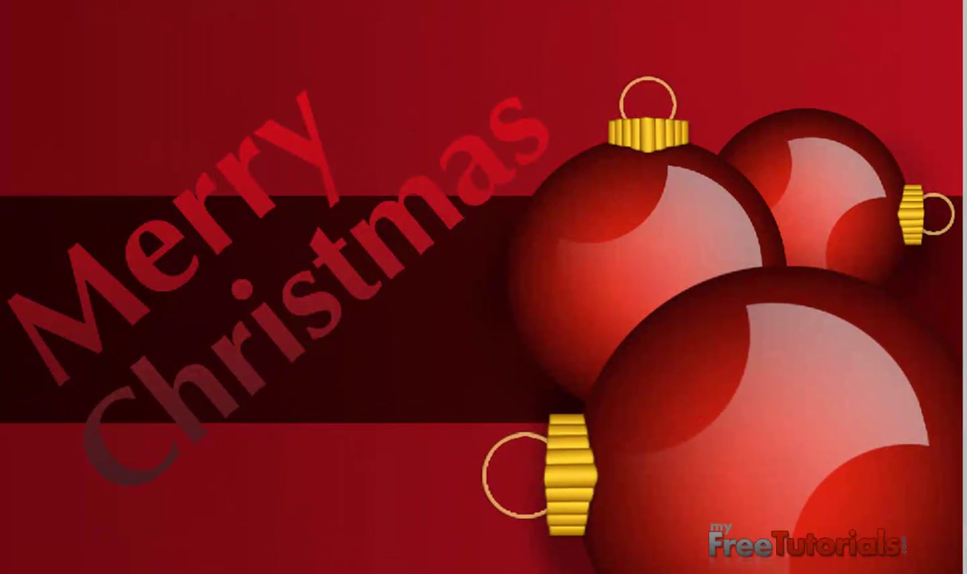